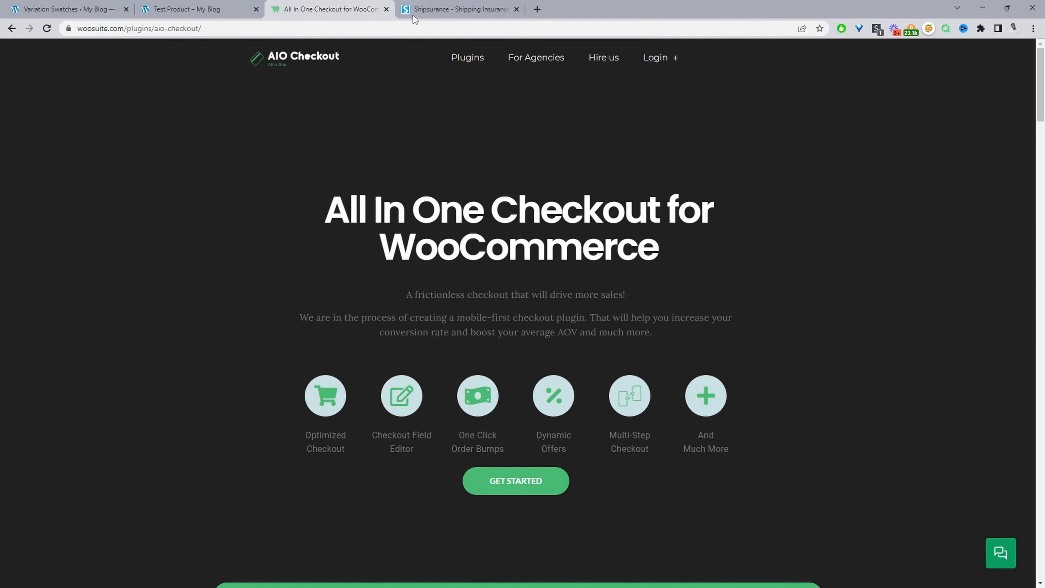
# Step: Open the store site's WordPress dashboard, and open the live site in a separate browser tab
pyautogui.click(453, 9)
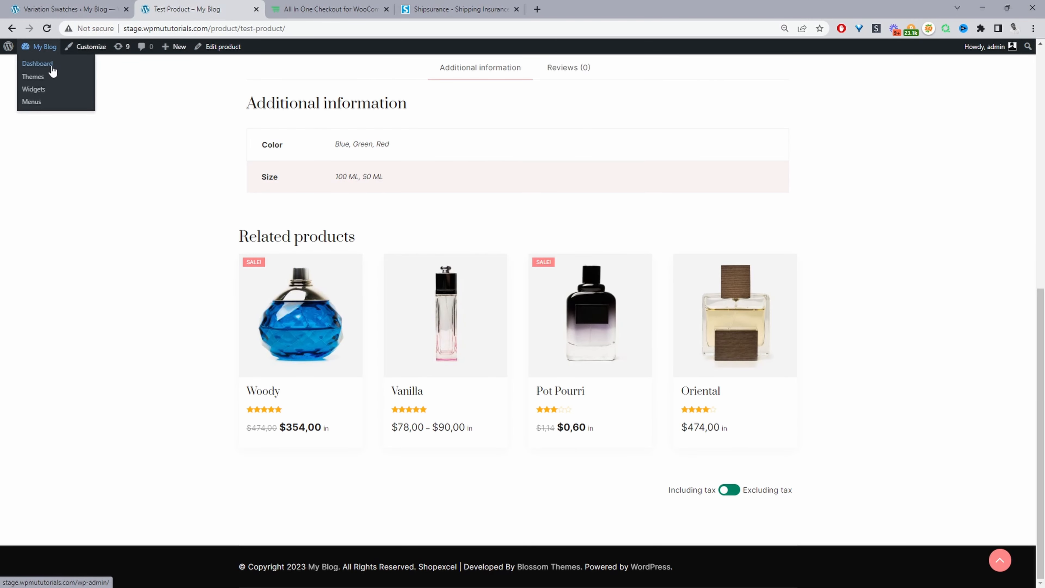
pyautogui.click(49, 65)
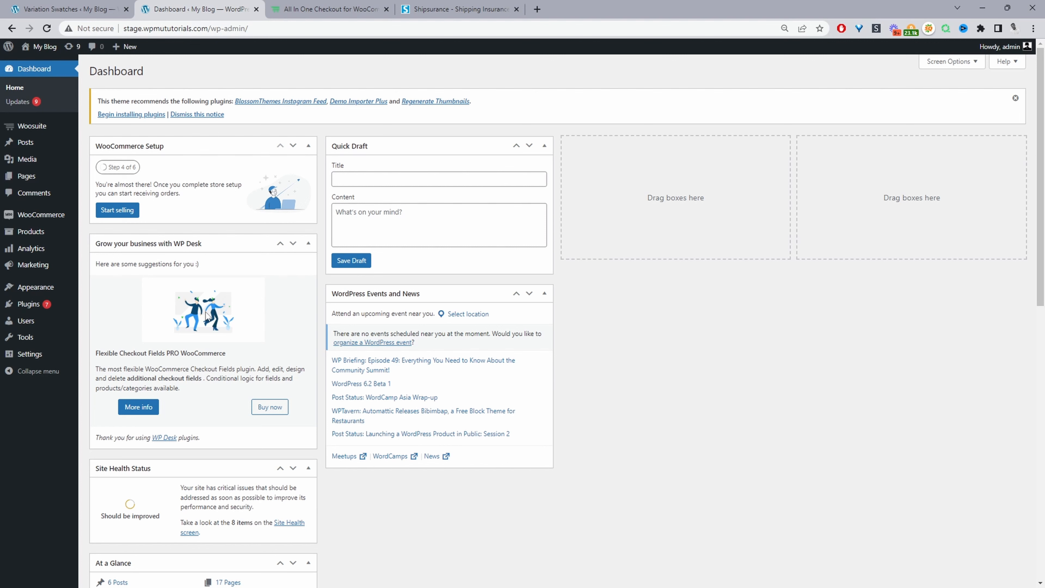
pyautogui.moveTo(25, 312)
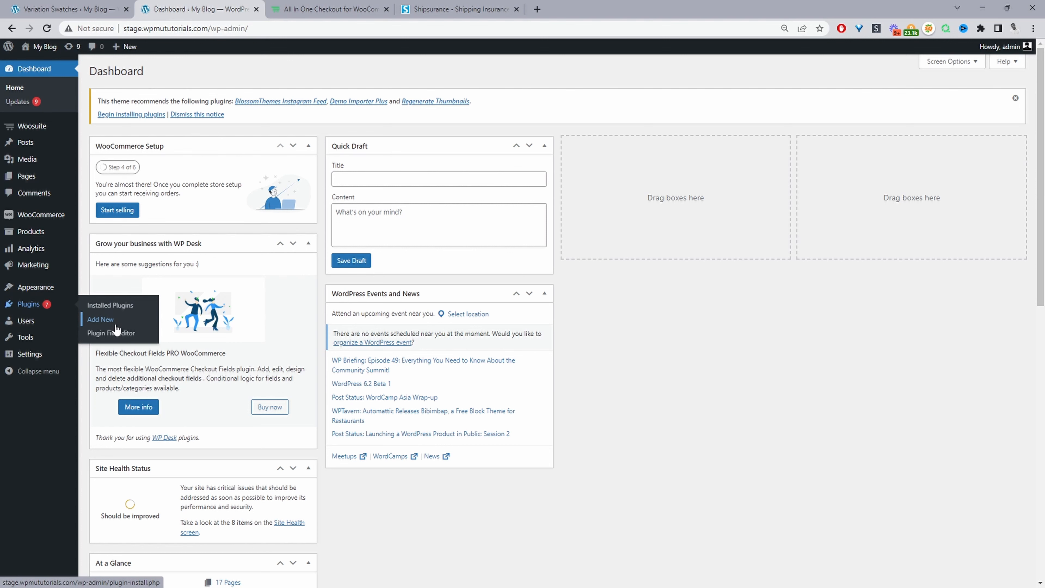
pyautogui.moveTo(41, 128)
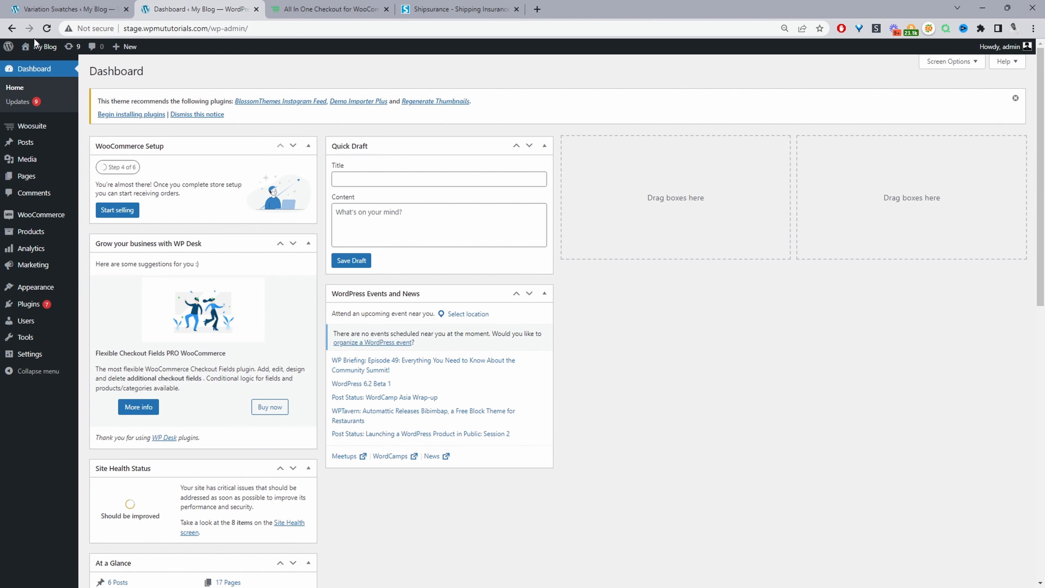
pyautogui.middleClick(42, 63)
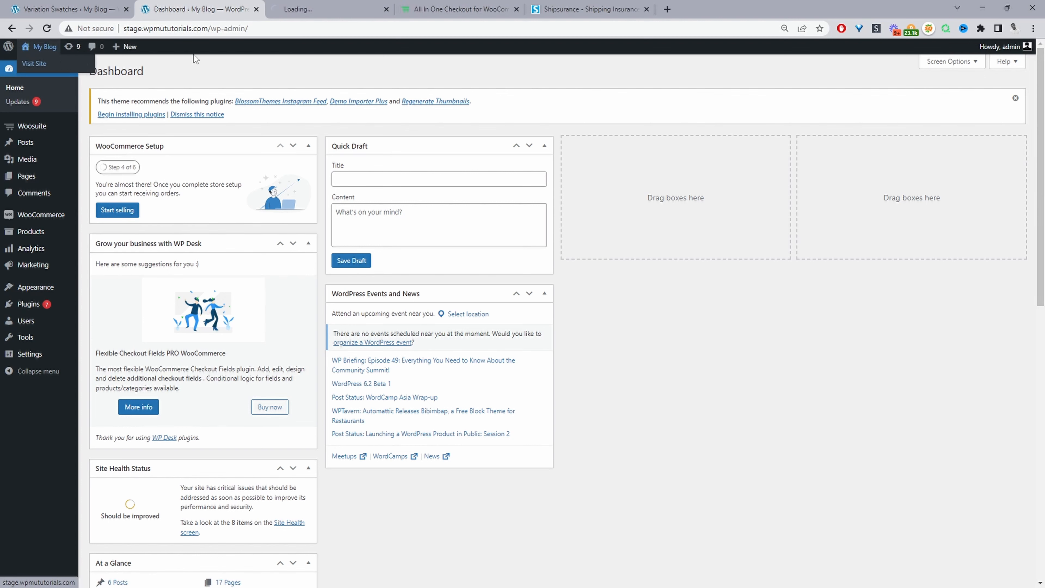
pyautogui.click(337, 9)
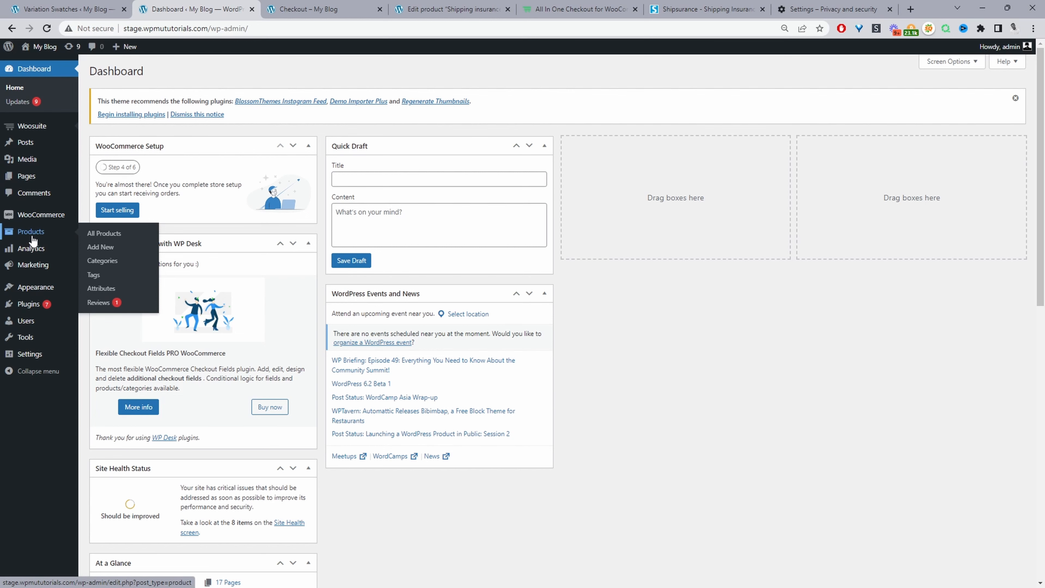
# Step: Start a new WooCommerce product in a separate tab and title it "Shipping insurance"
pyautogui.middleClick(94, 248)
pyautogui.click(280, 9)
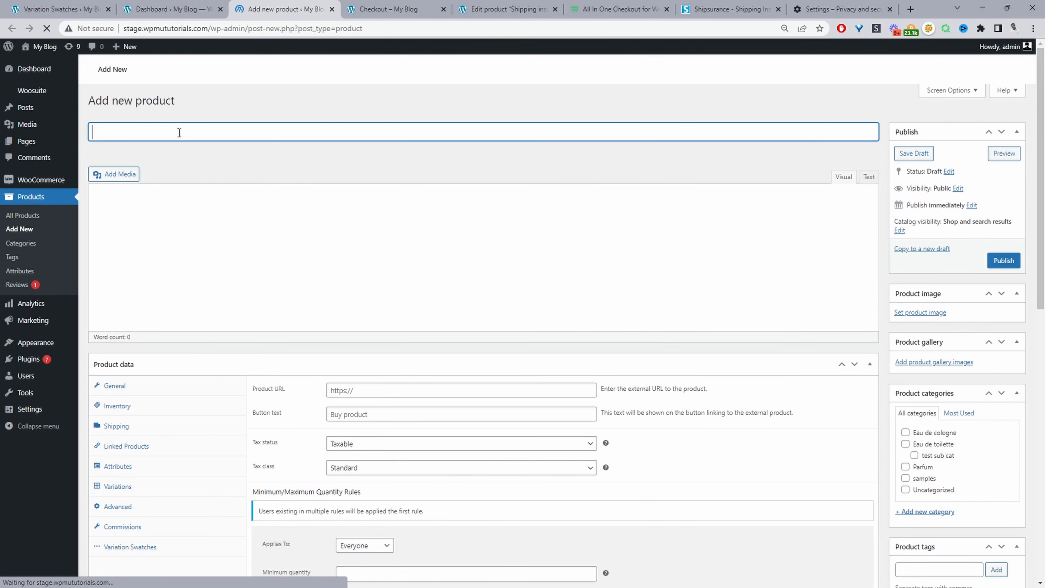
pyautogui.write('Sship')
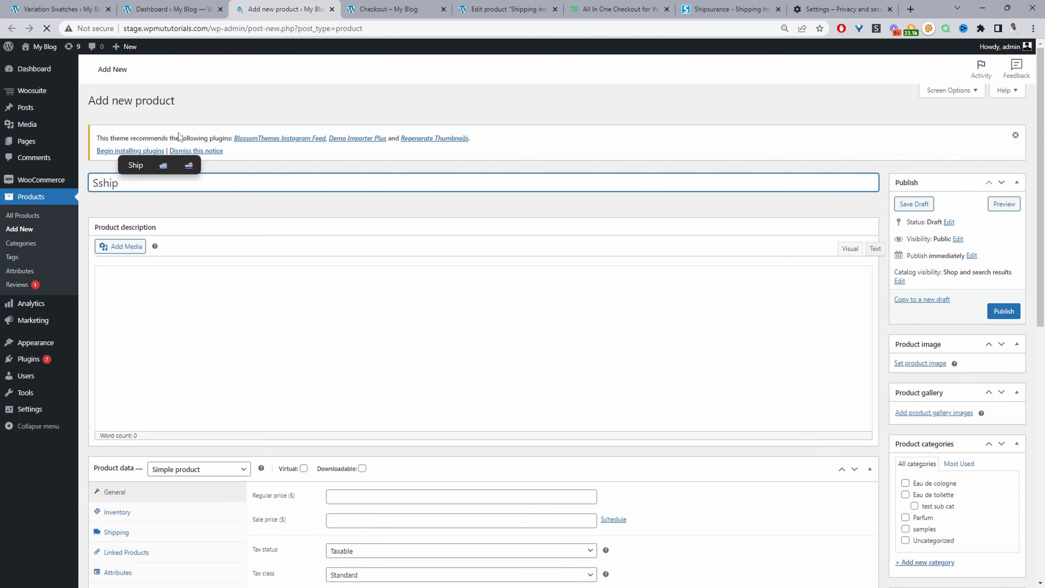
pyautogui.press('BackSpace')
pyautogui.press('BackSpace')
pyautogui.press('BackSpace')
pyautogui.write('hipping insurance')
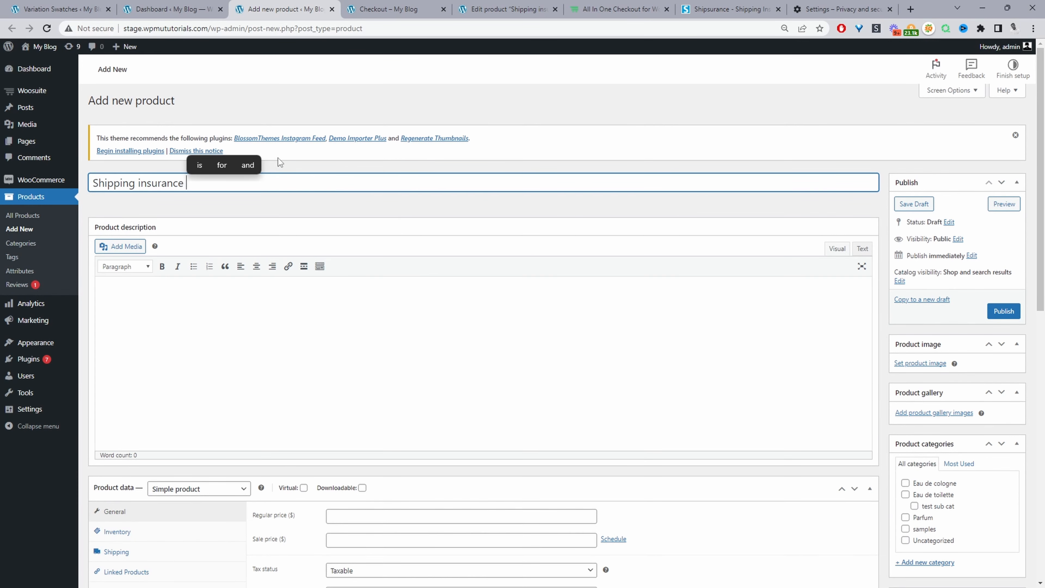
# Step: Set the black info icon from the media library as the product image
pyautogui.scroll(-6, 331, 213)
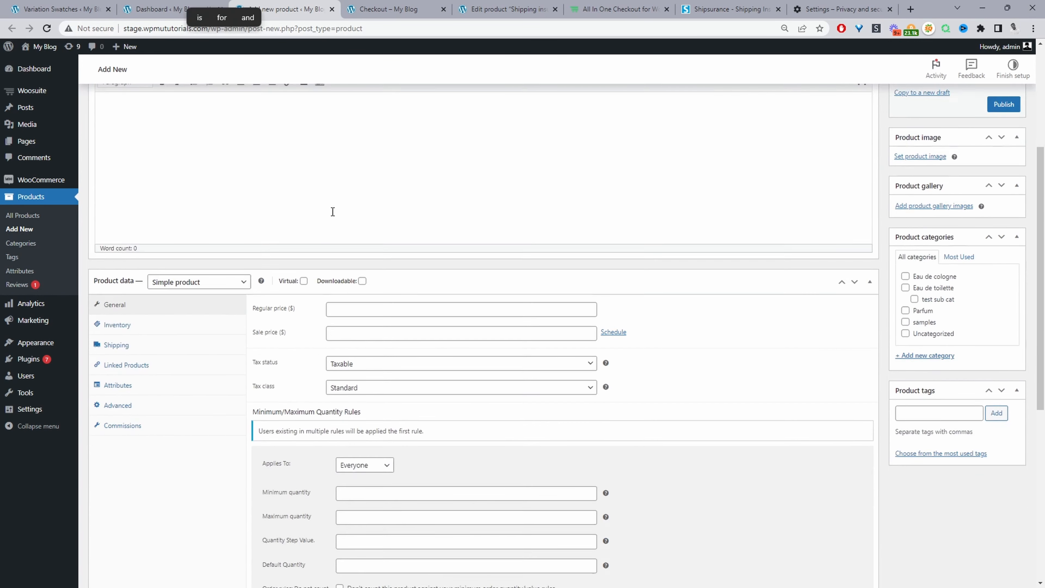
pyautogui.scroll(3, 564, 273)
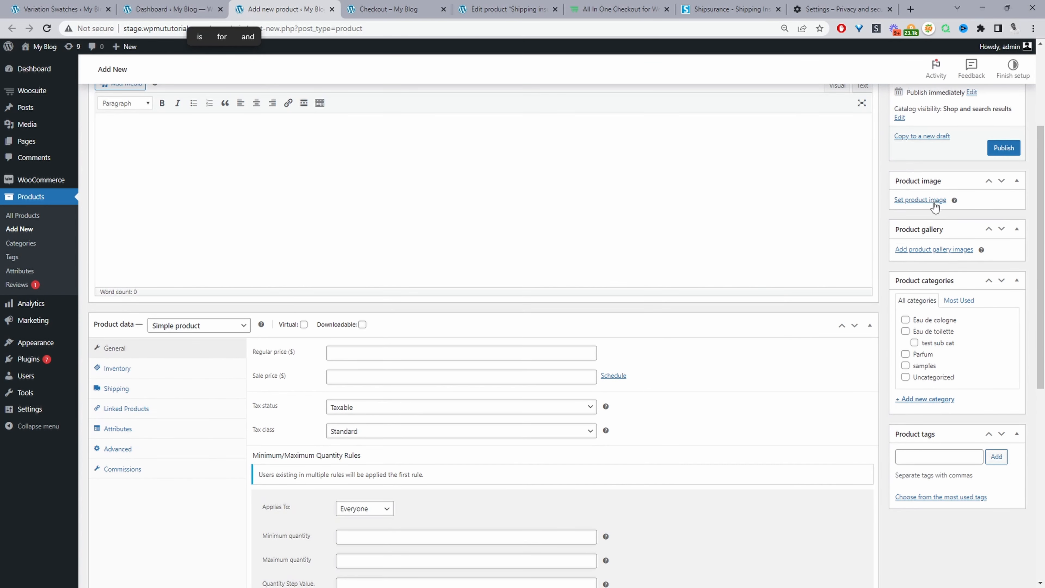
pyautogui.click(935, 203)
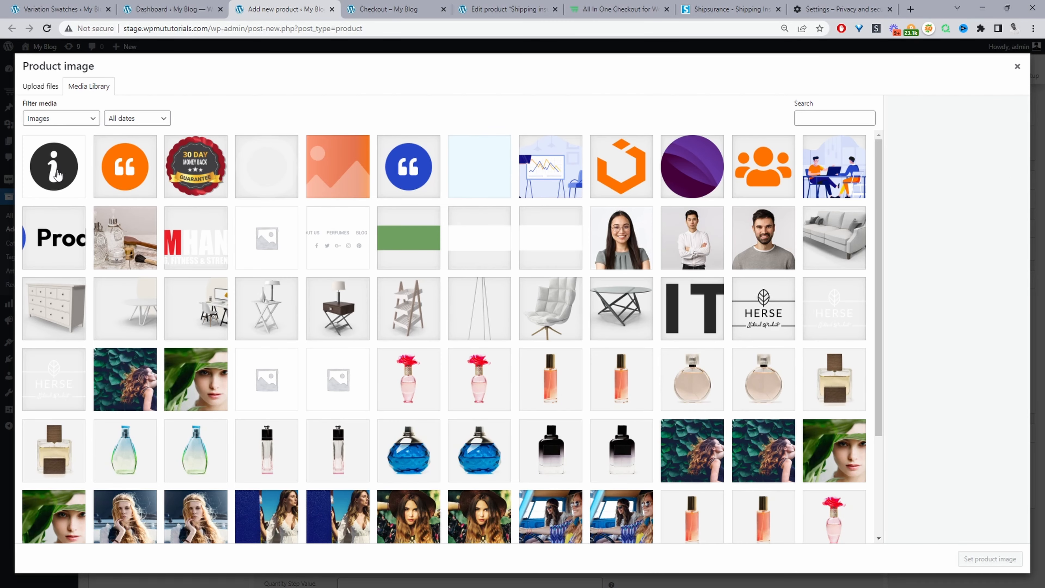
pyautogui.click(56, 174)
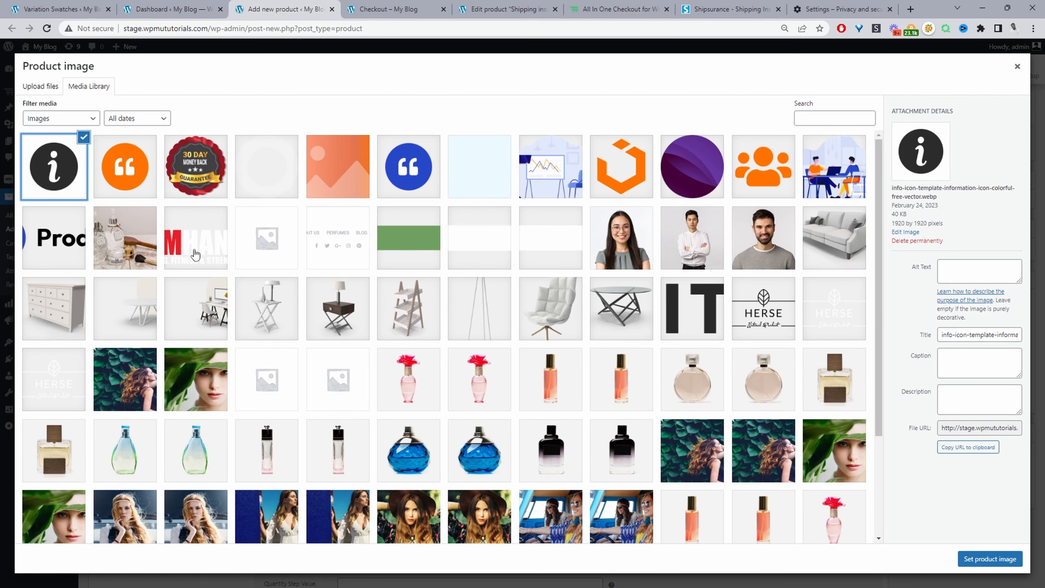
pyautogui.click(981, 563)
# Step: Set the Shipping insurance product's regular price to 45
pyautogui.click(385, 354)
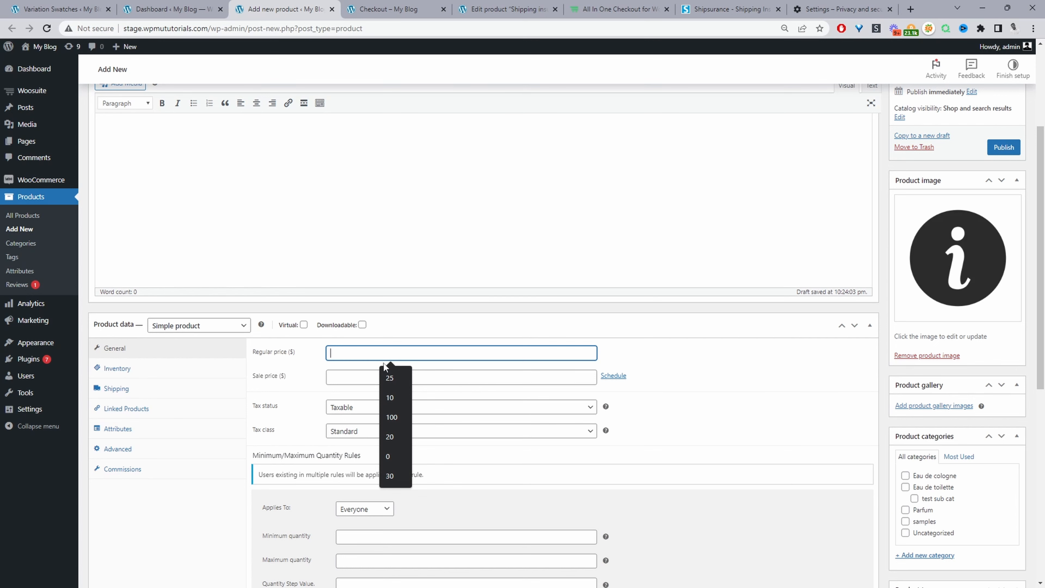
pyautogui.write('45')
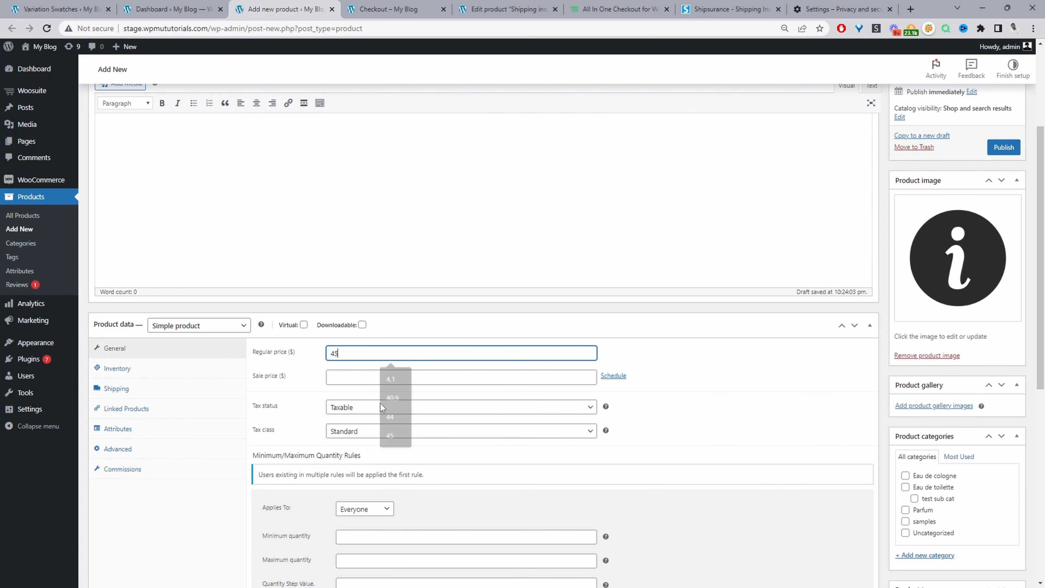
pyautogui.click(674, 351)
# Step: Set the product's visibility to Private and publish it
pyautogui.scroll(4, 675, 349)
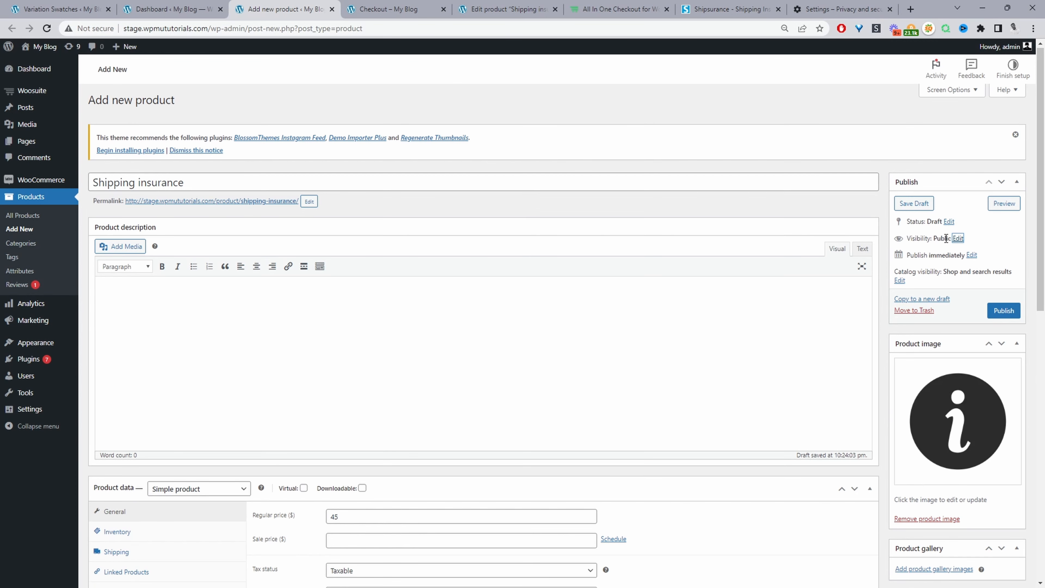
pyautogui.click(961, 239)
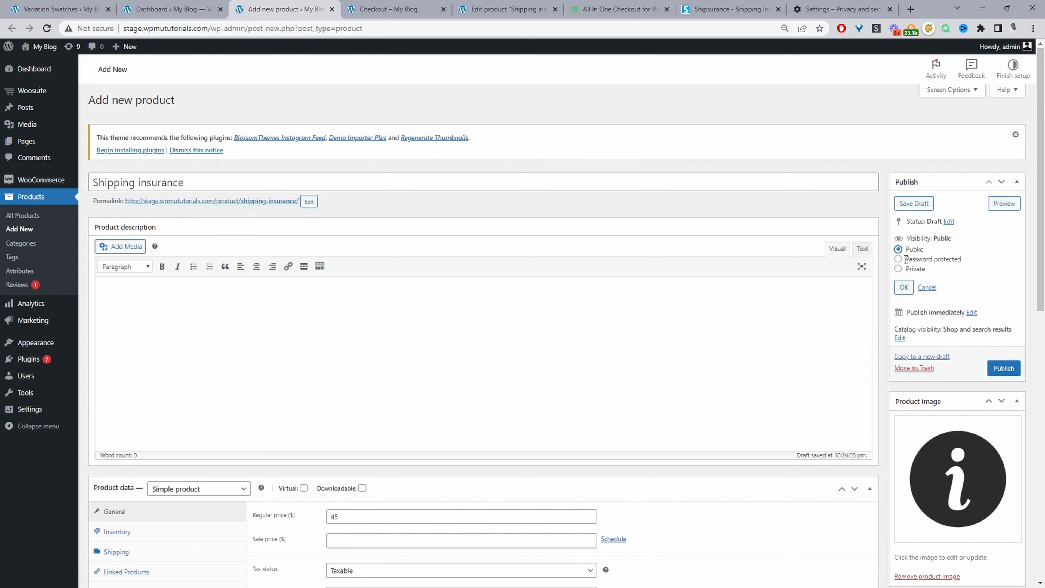
pyautogui.click(899, 270)
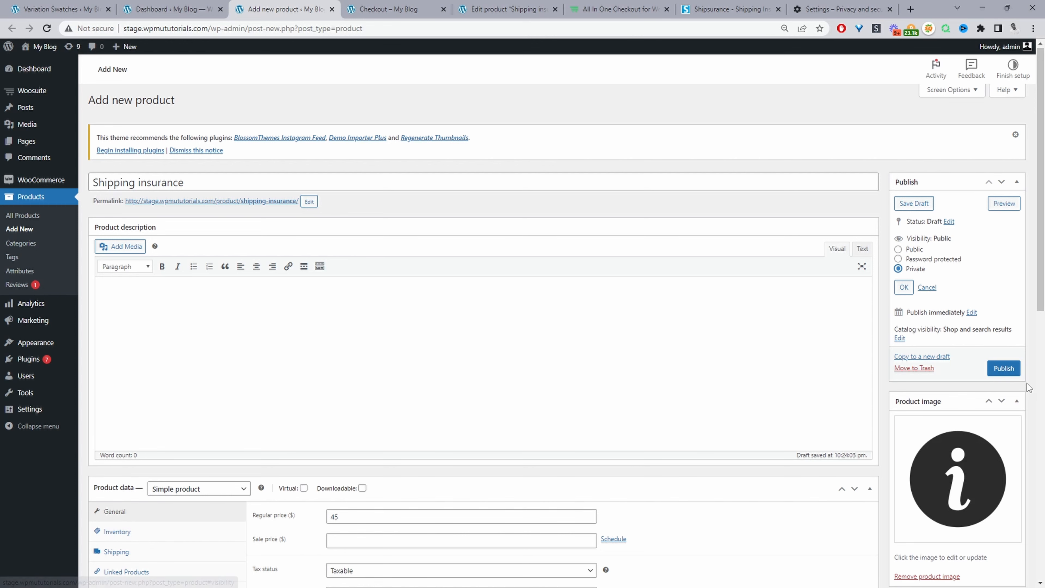
pyautogui.click(1004, 370)
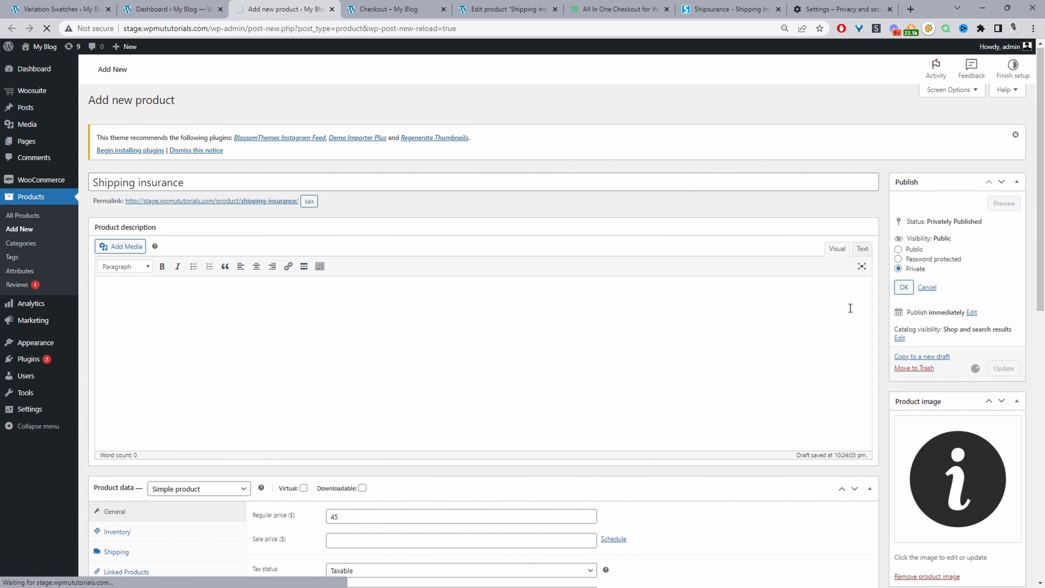
# Step: Open the order bump settings of AIO Checkout and disable the bumps "order bump 2" and "sdfds"
pyautogui.moveTo(32, 91)
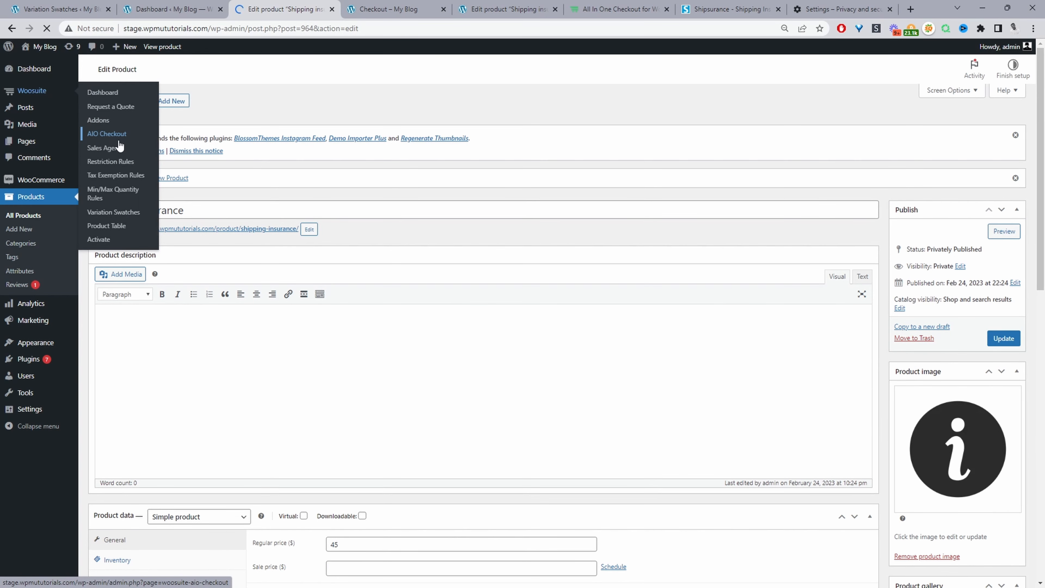
pyautogui.click(110, 135)
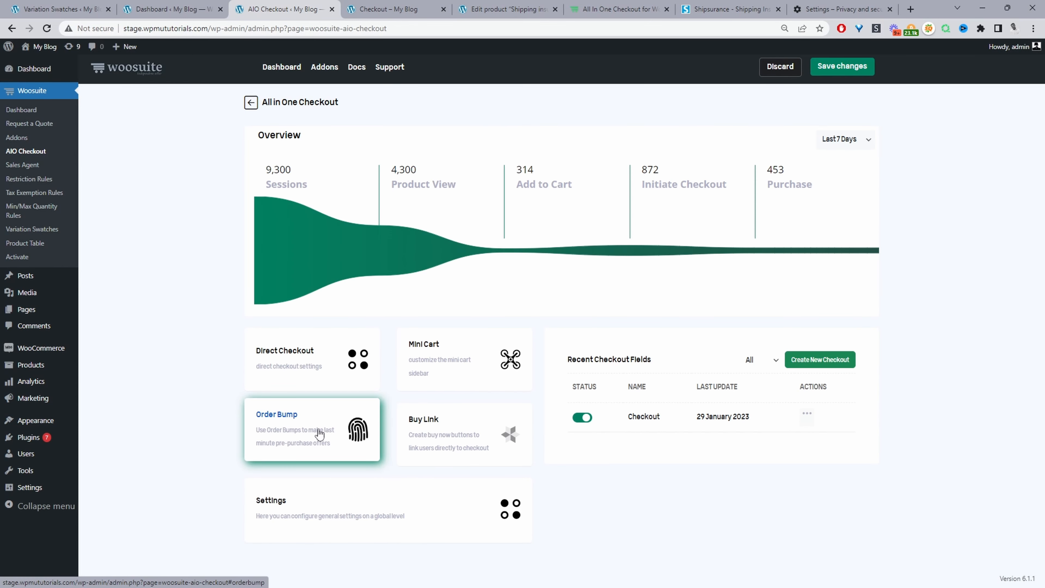
pyautogui.click(315, 432)
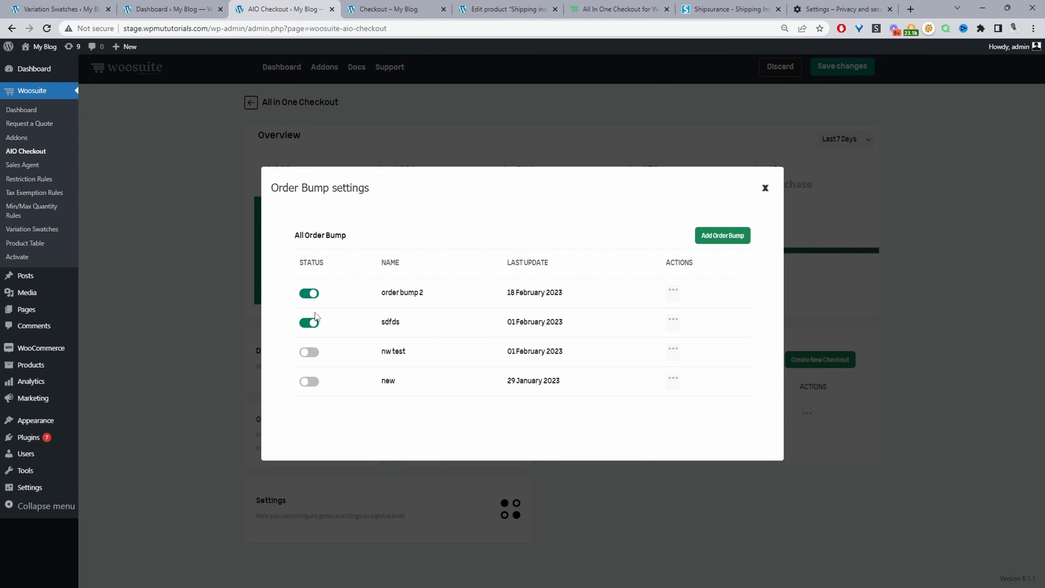
pyautogui.click(314, 295)
pyautogui.click(310, 323)
# Step: Add a new order bump named "shipping insurance"
pyautogui.click(717, 243)
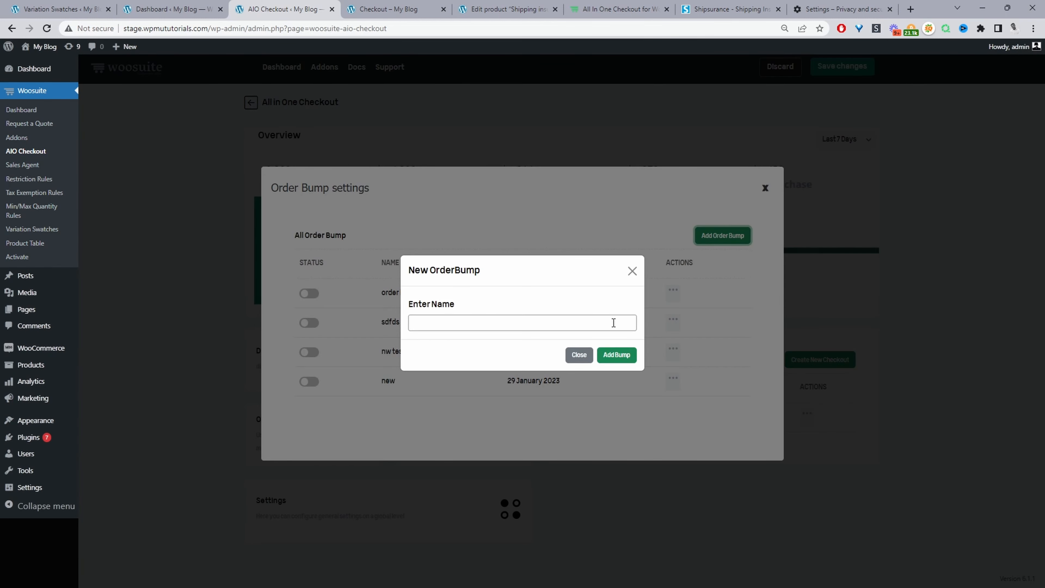
pyautogui.click(525, 323)
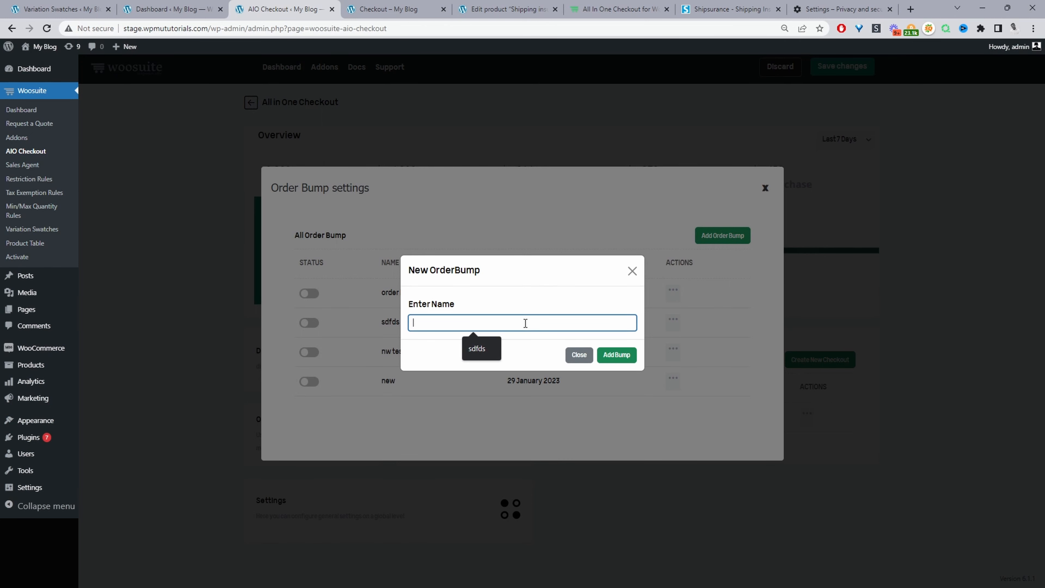
pyautogui.write('shipping Insurance')
pyautogui.click(614, 358)
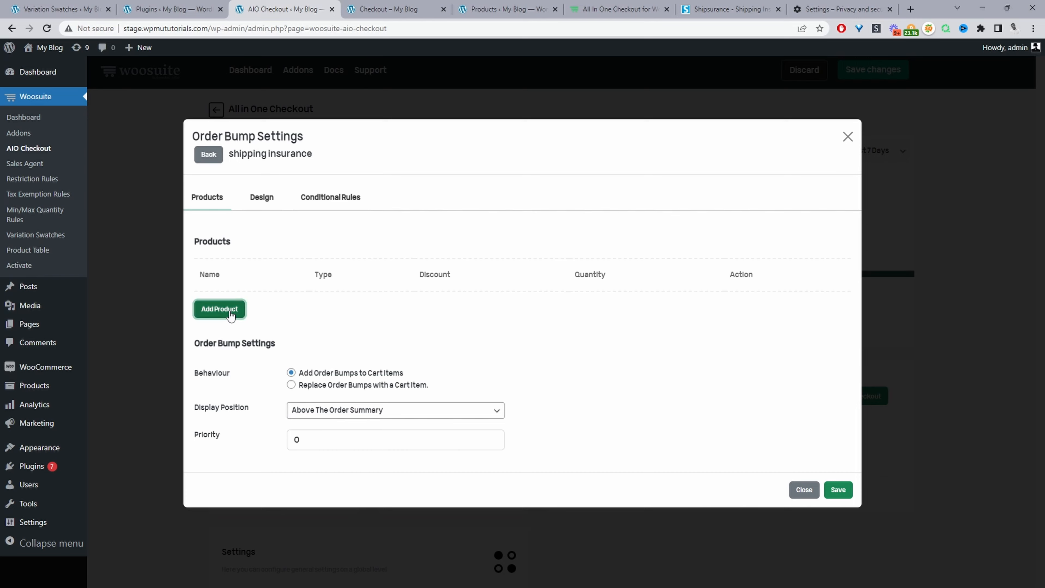
# Step: Find the Shipping insurance product and add it to the order bump
pyautogui.click(222, 306)
pyautogui.click(472, 331)
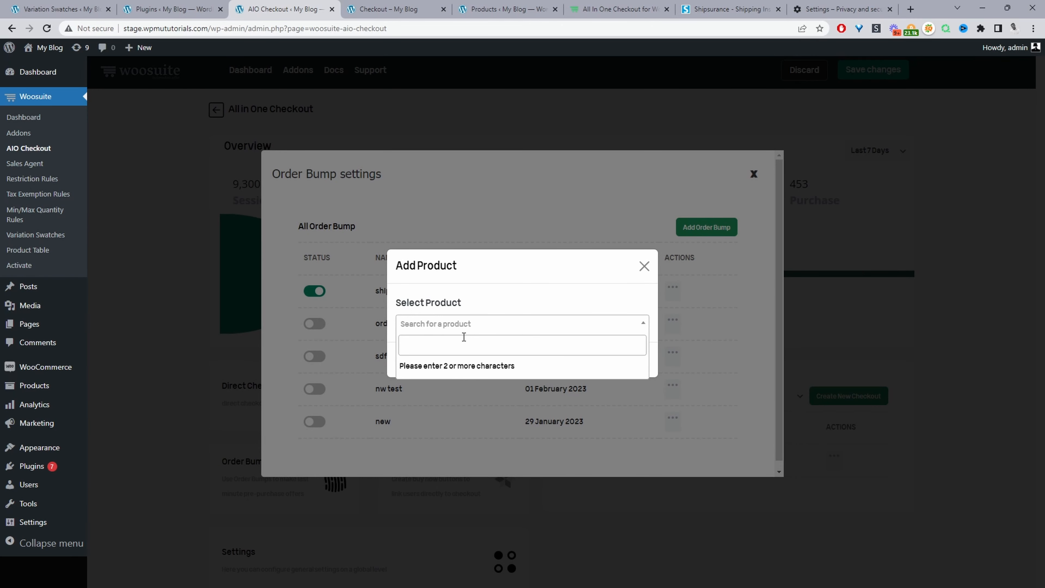
pyautogui.click(430, 341)
pyautogui.write('shipp')
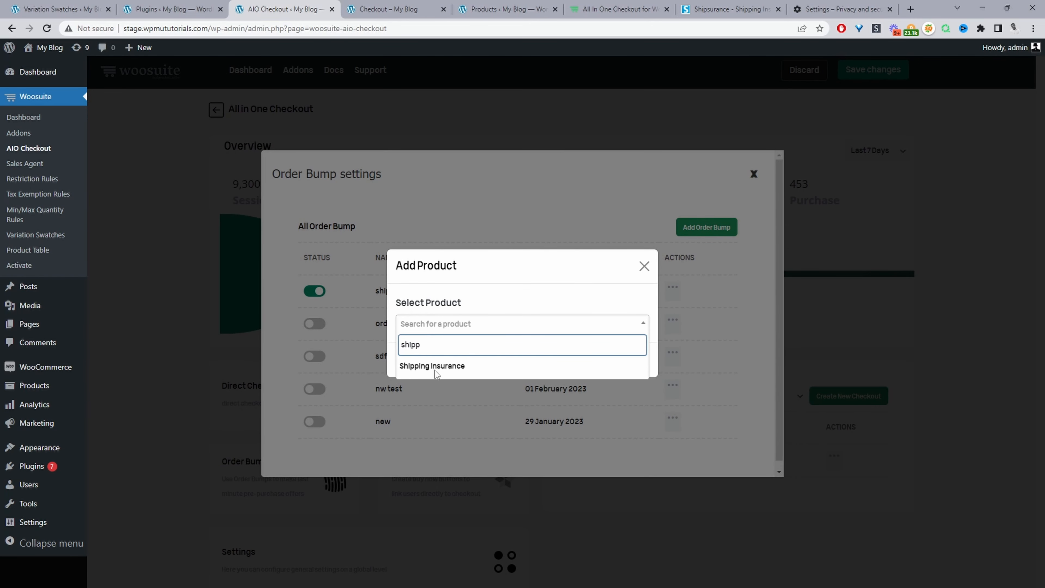
pyautogui.click(437, 367)
pyautogui.click(623, 359)
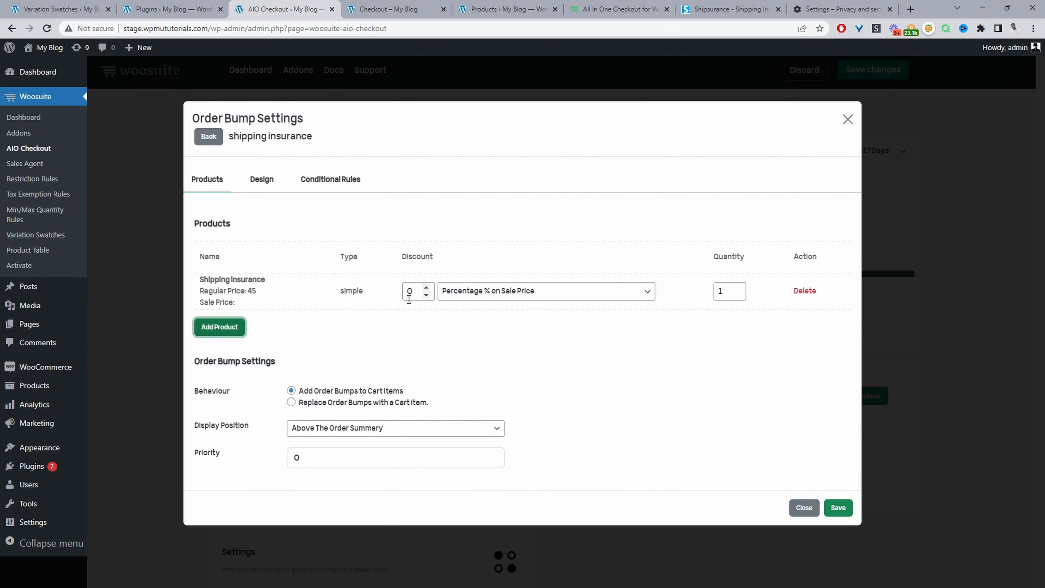
# Step: Try a discount of 10 percent on the sale price for the bump's product and reset it to 0
pyautogui.click(470, 293)
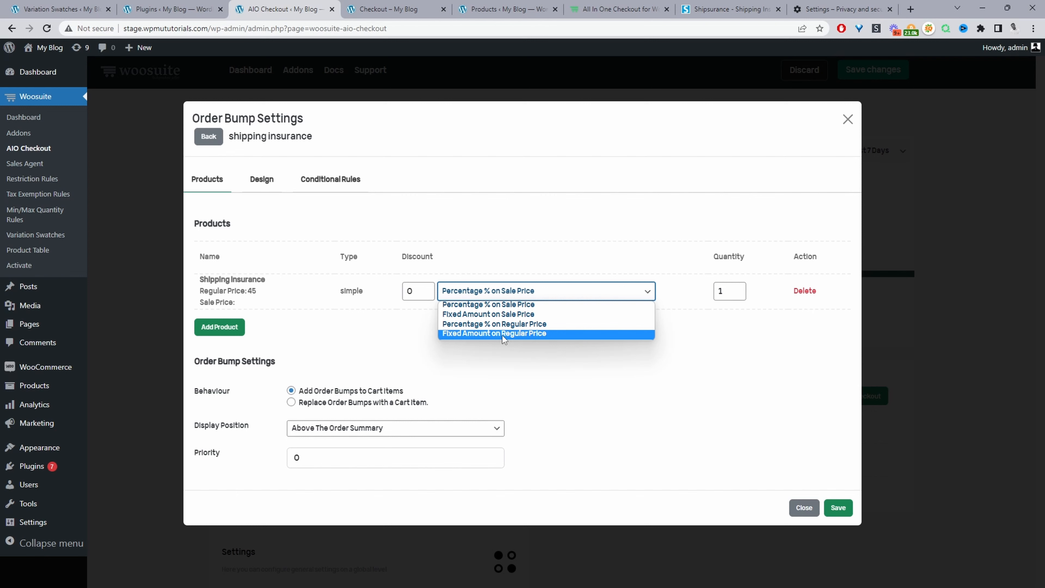
pyautogui.click(413, 289)
pyautogui.write('1')
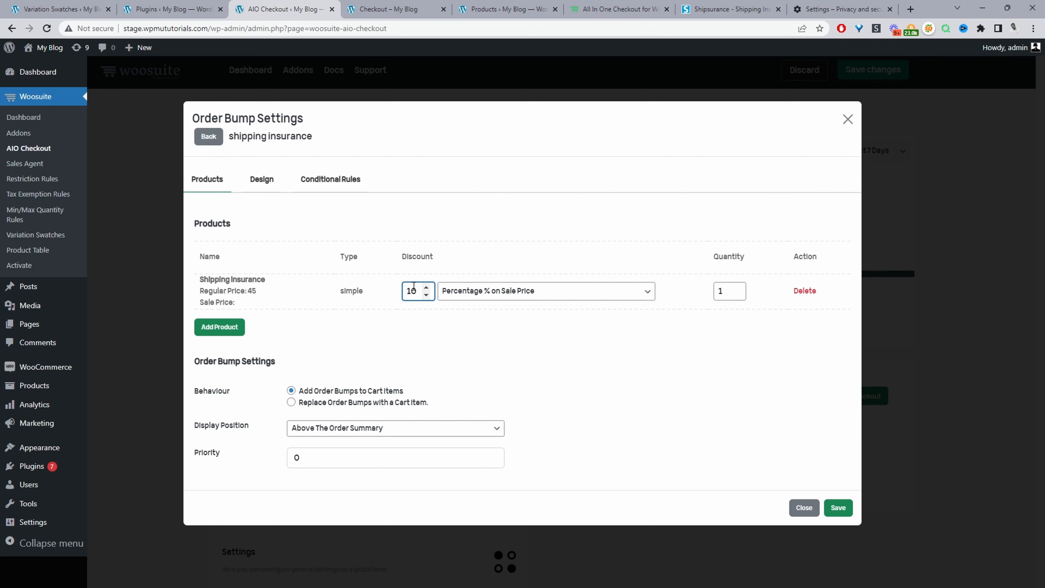
pyautogui.click(527, 290)
pyautogui.click(415, 293)
# Step: Set the order bump's display position to Below The Order Summary and its priority to 1
pyautogui.click(307, 438)
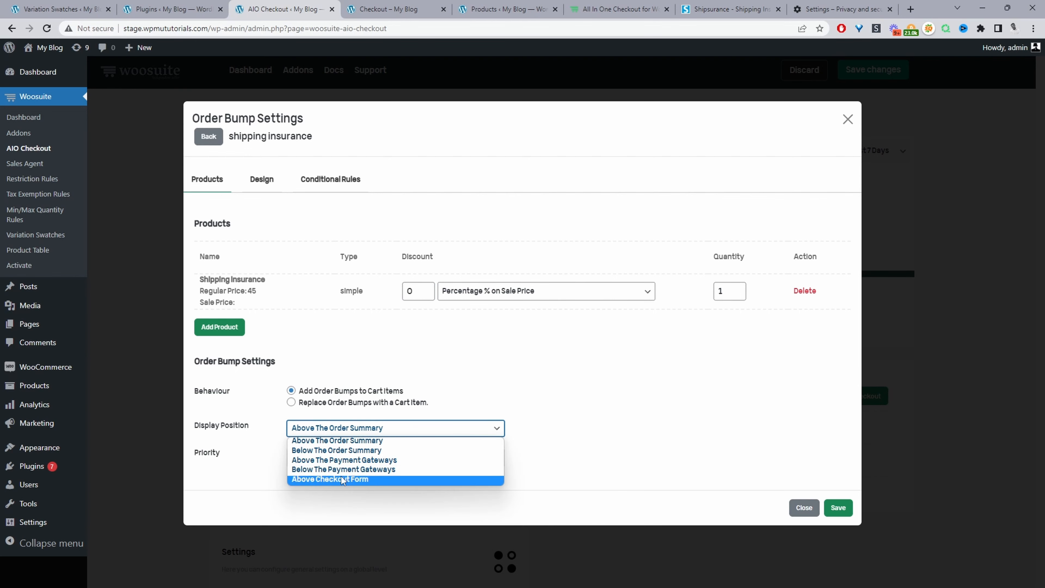
pyautogui.click(320, 450)
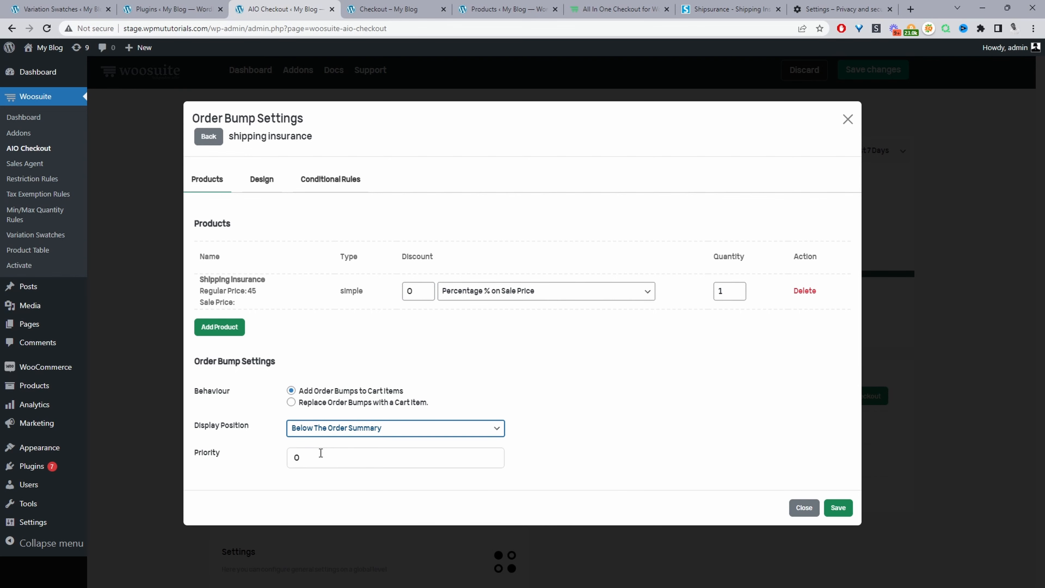
pyautogui.press('Tab')
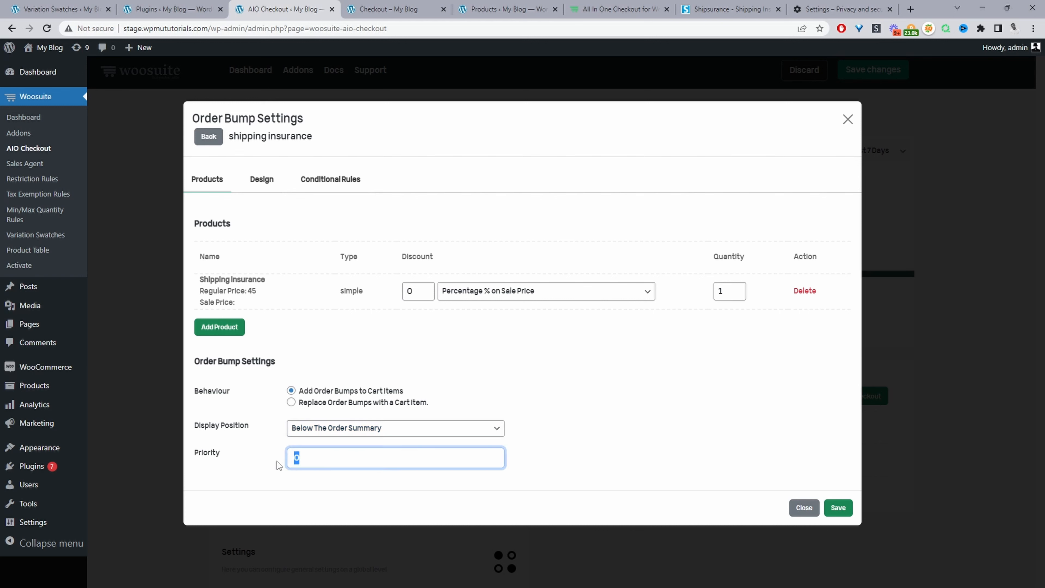
pyautogui.write('1')
pyautogui.click(545, 441)
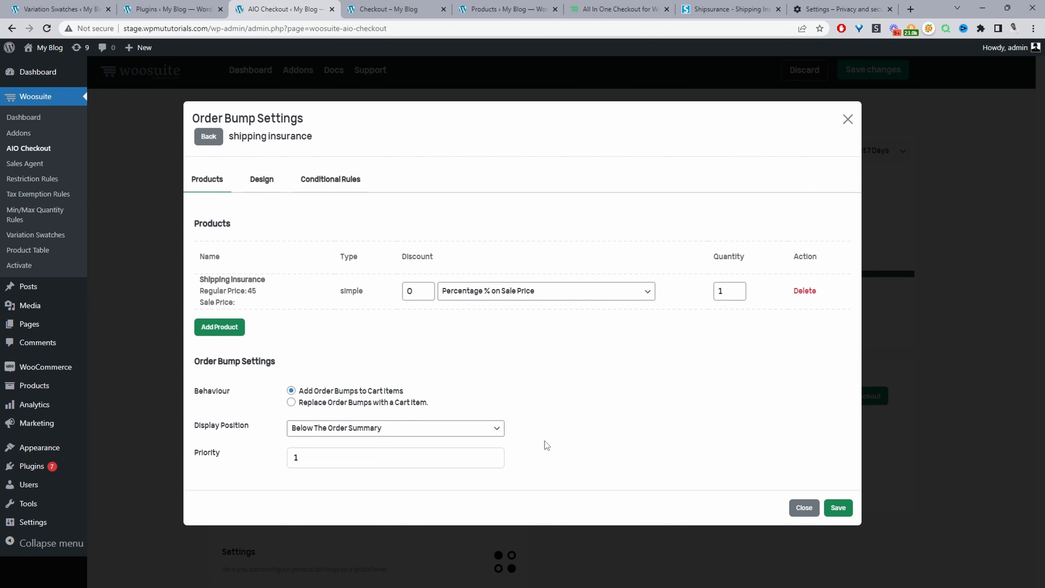
# Step: Add a conditional rule that triggers the order bump when Cart Total is greater than 100, save it and close the settings
pyautogui.click(323, 179)
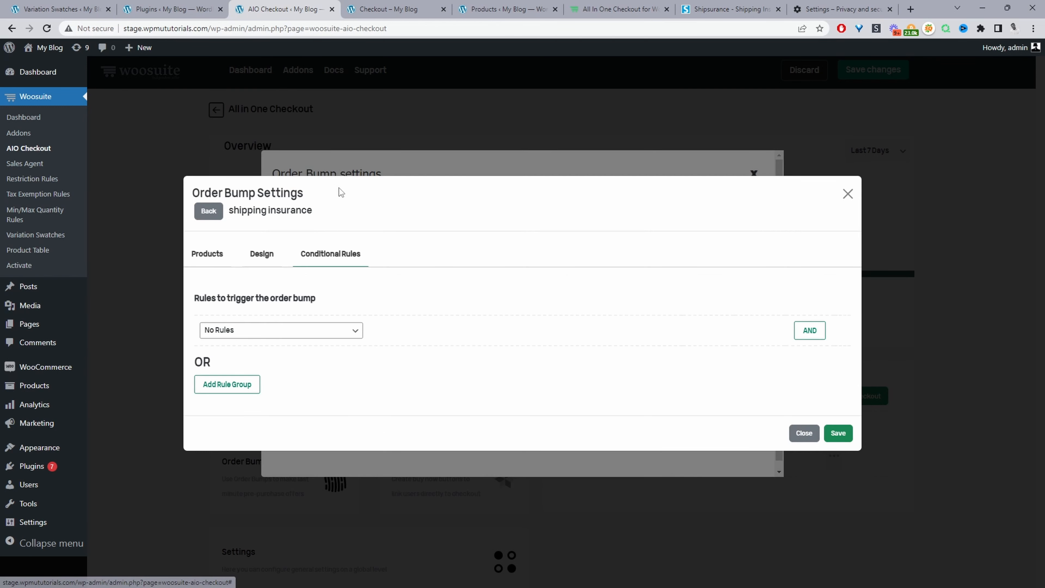
pyautogui.click(324, 334)
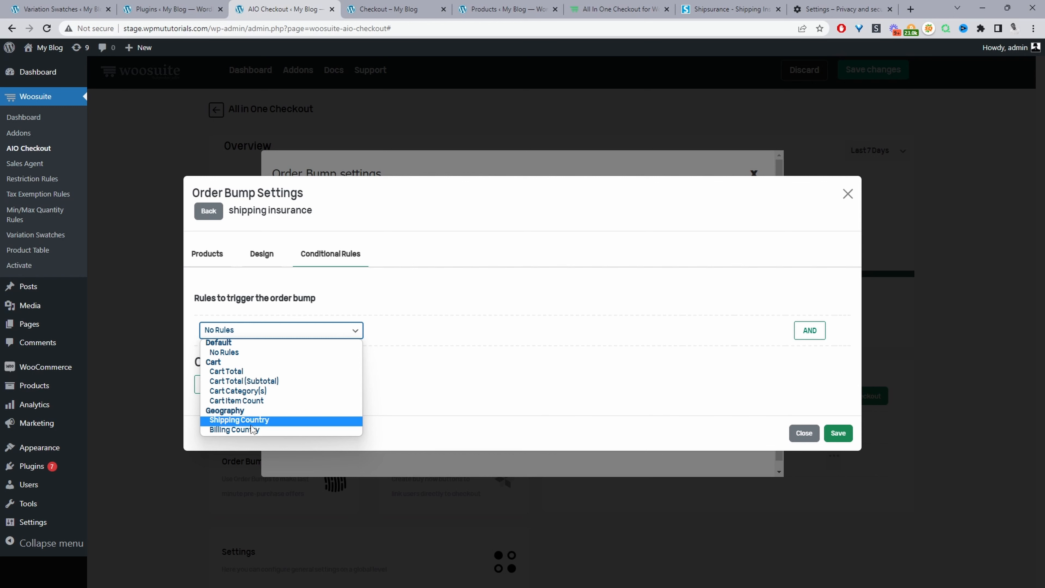
pyautogui.click(246, 374)
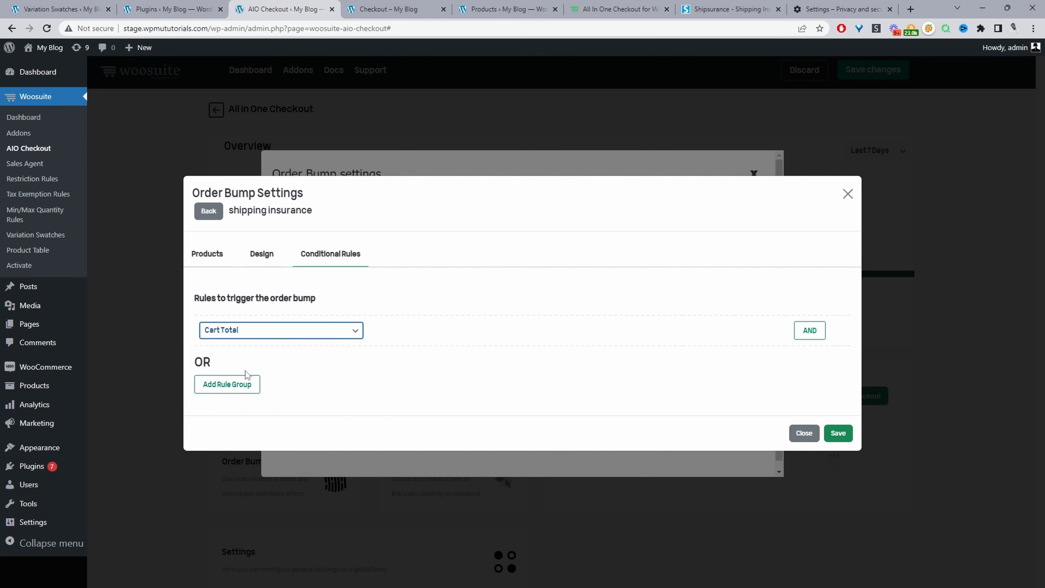
pyautogui.click(465, 335)
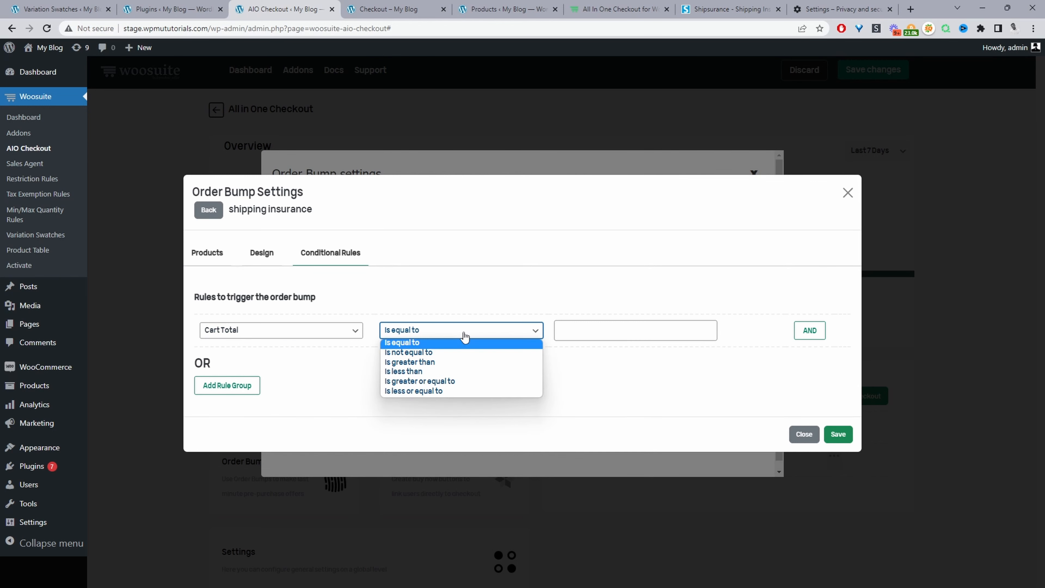
pyautogui.click(448, 362)
pyautogui.press('Tab')
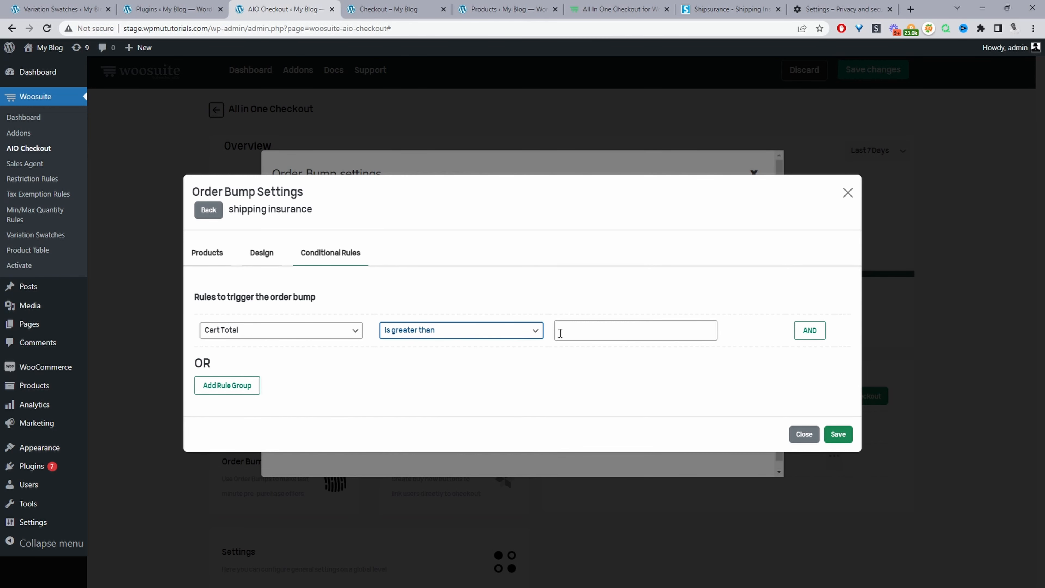
pyautogui.write('100')
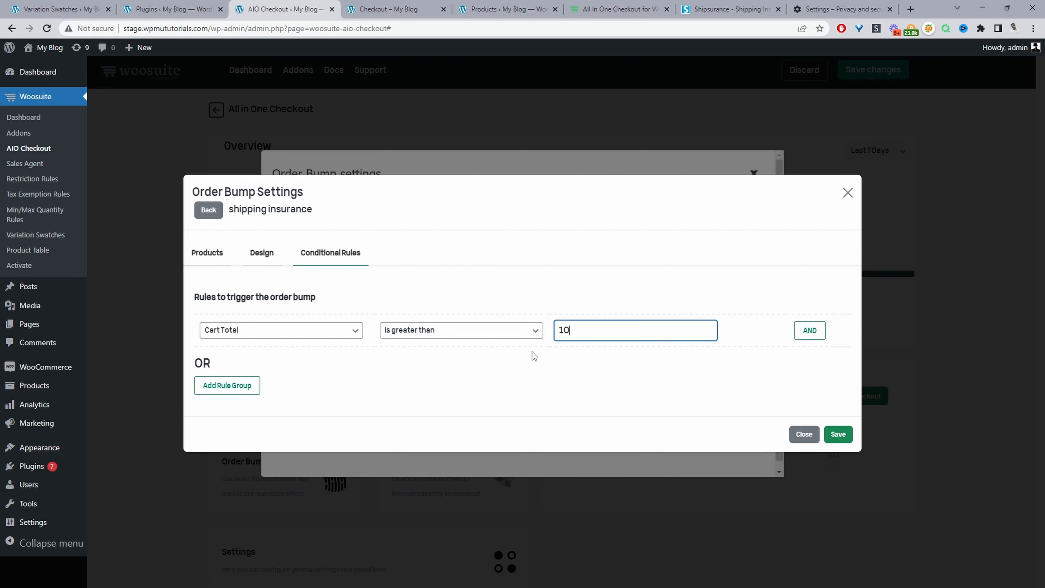
pyautogui.click(267, 251)
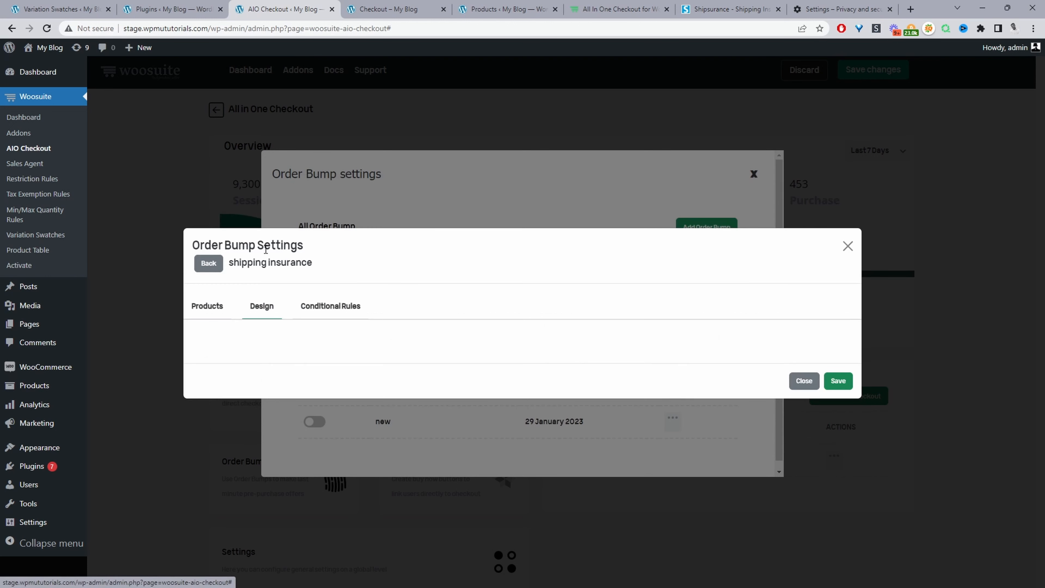
pyautogui.click(829, 383)
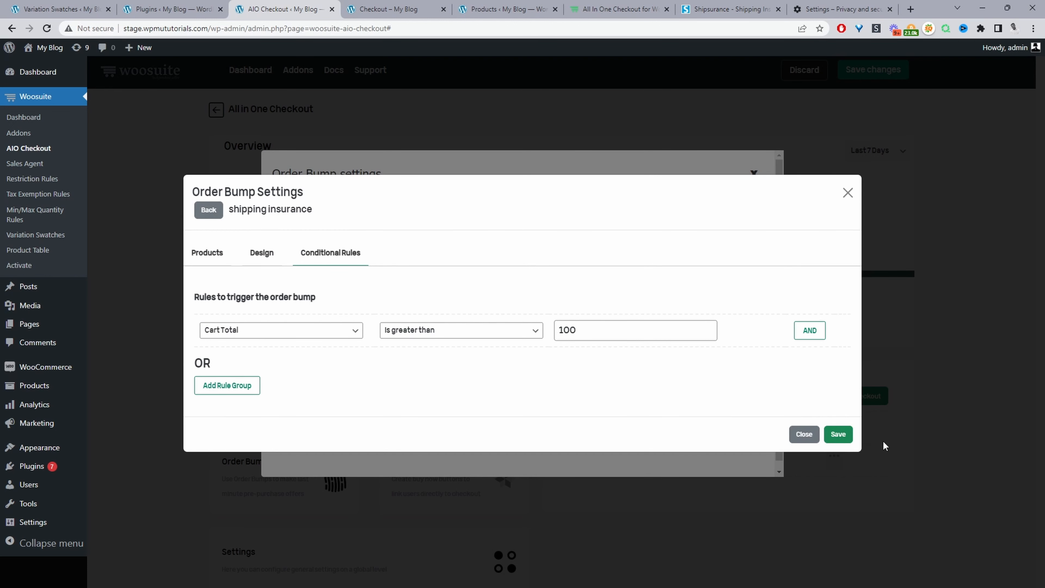
pyautogui.click(836, 434)
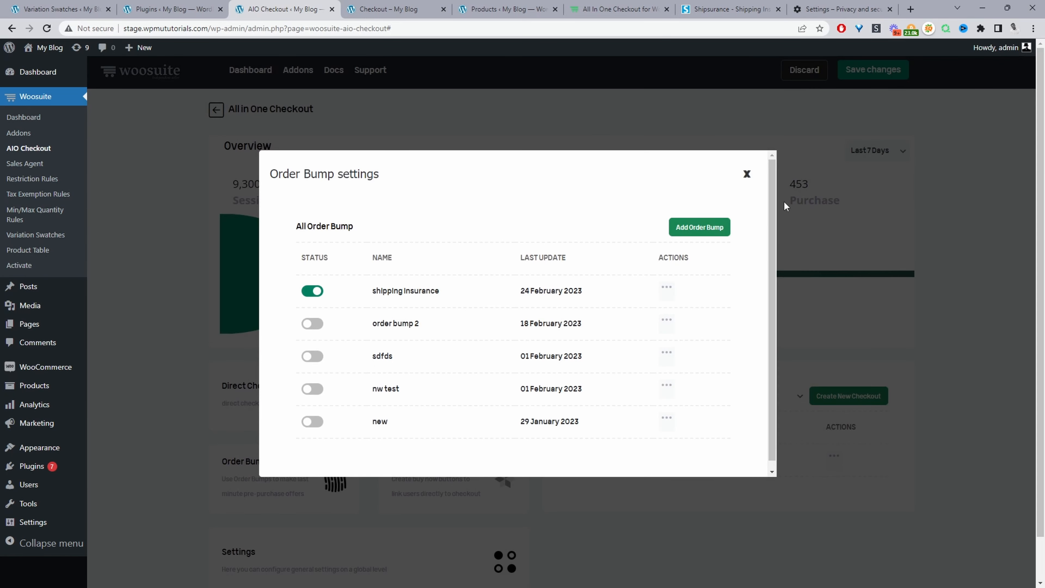
pyautogui.click(747, 174)
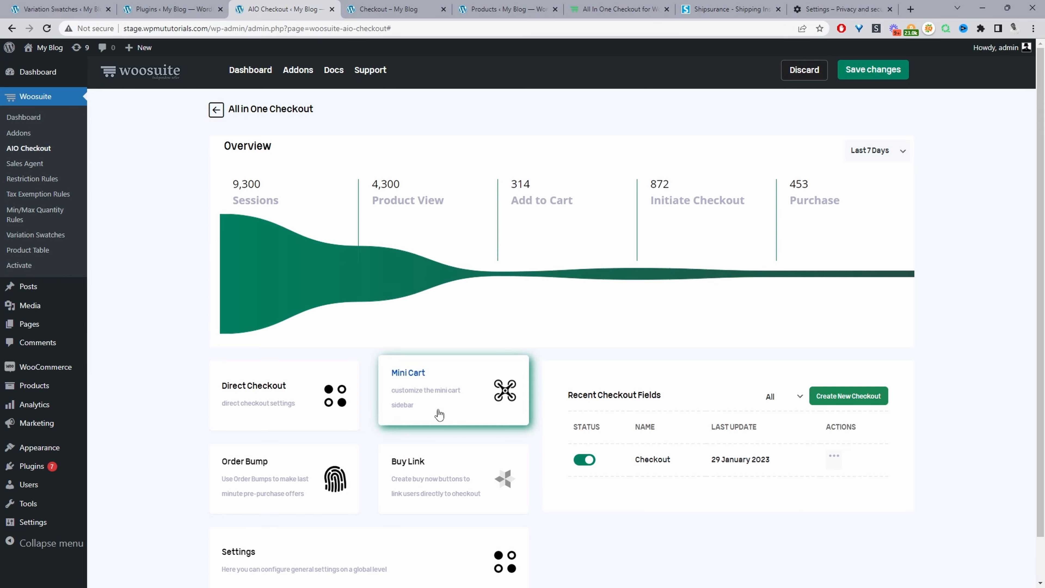
# Step: Reopen the shipping insurance order bump's design settings, compare the Default and Notification styles, and choose Notification
pyautogui.click(298, 460)
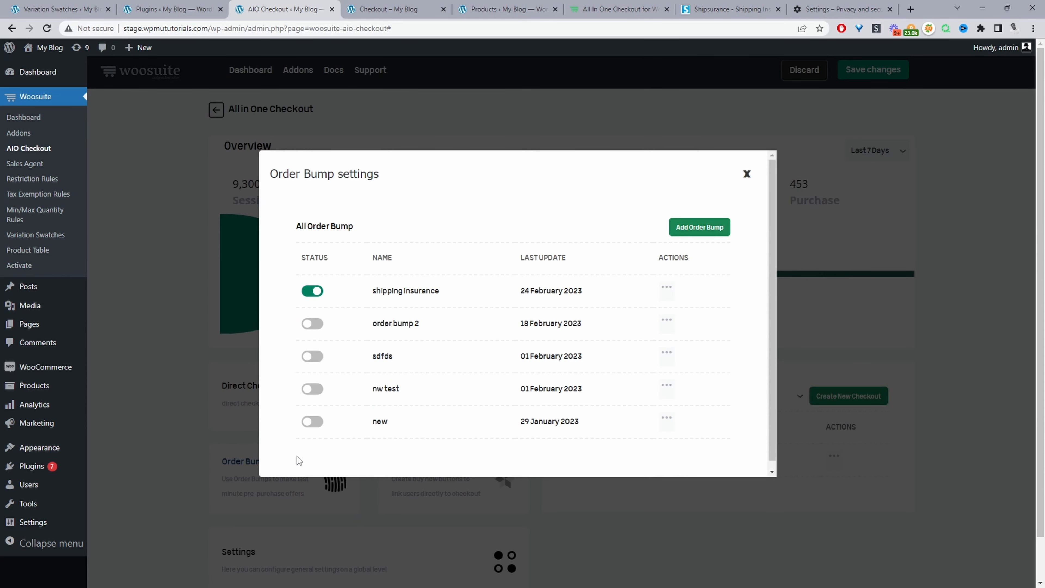
pyautogui.click(405, 291)
pyautogui.click(267, 166)
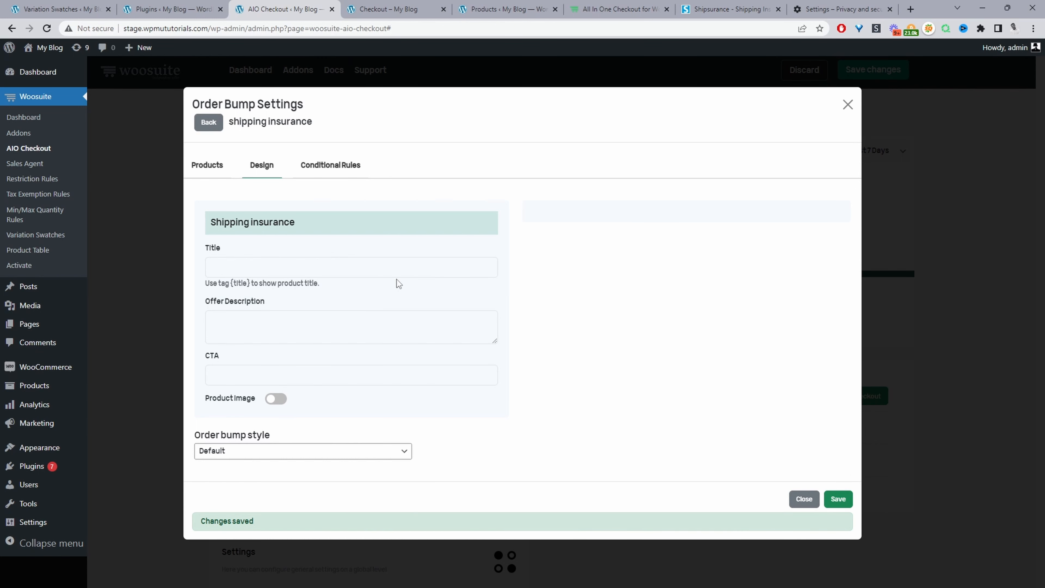
pyautogui.click(213, 451)
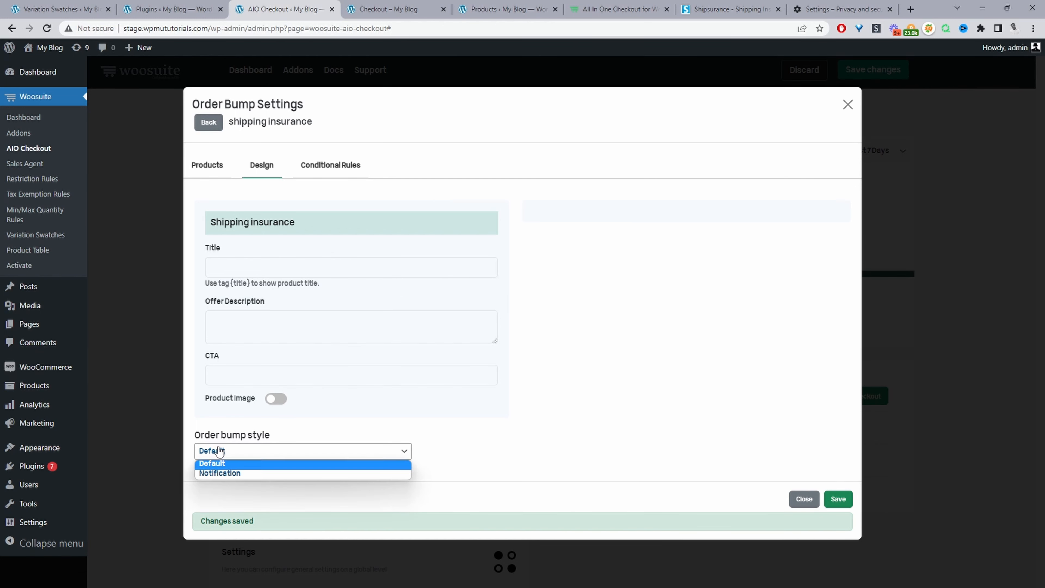
pyautogui.click(235, 473)
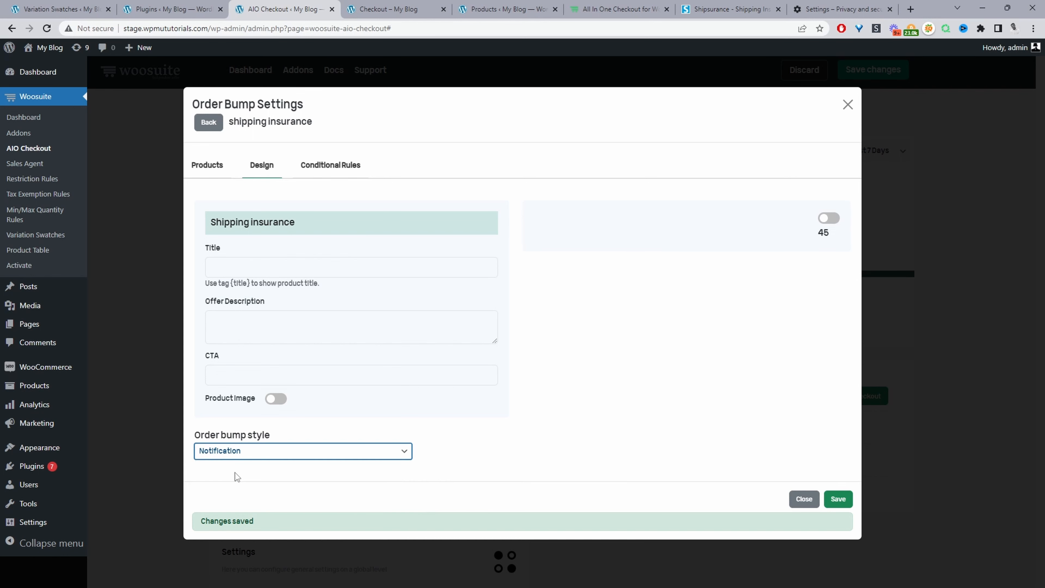
pyautogui.click(250, 456)
pyautogui.click(248, 463)
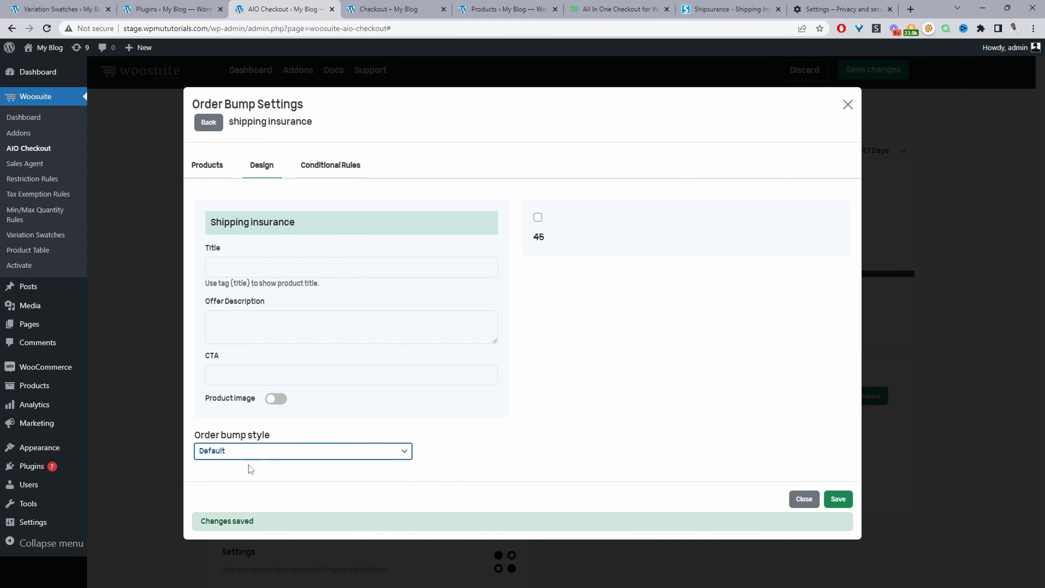
pyautogui.click(312, 453)
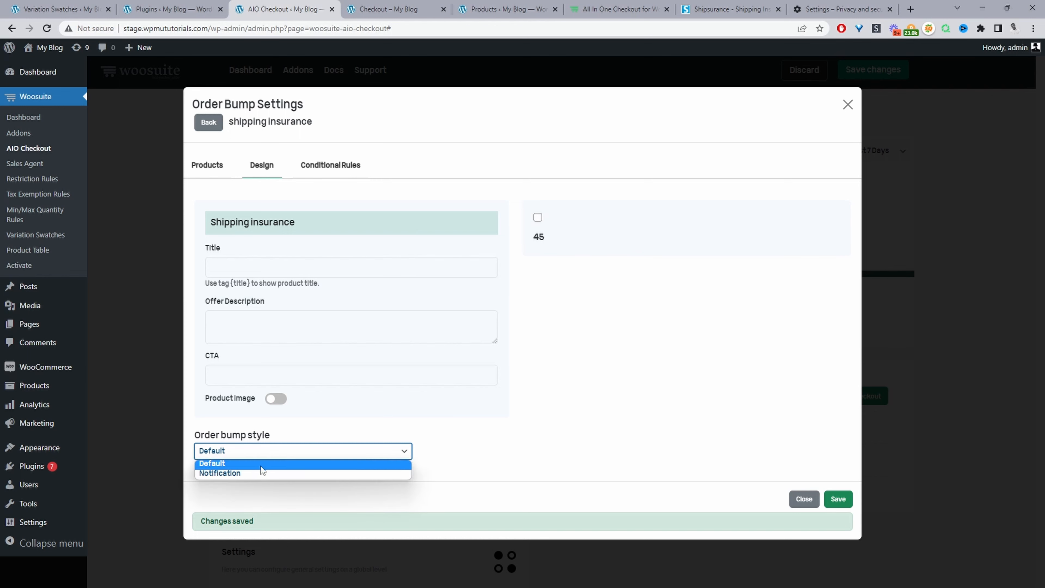
pyautogui.click(255, 474)
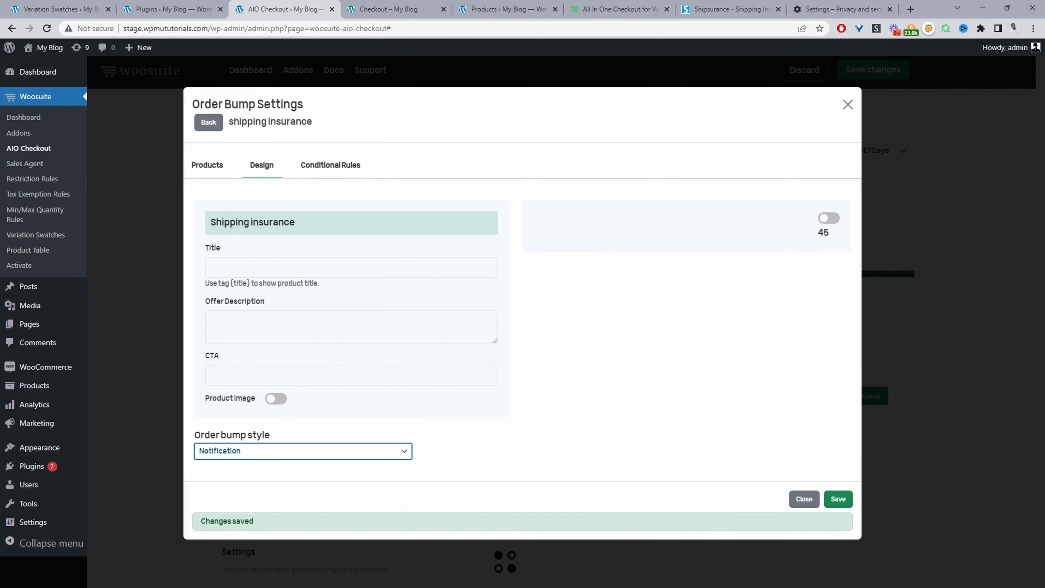
# Step: Title the bump "Get protected and add shipping insurance" and describe the offer as "Protects against loss and theft for $45"
pyautogui.click(329, 267)
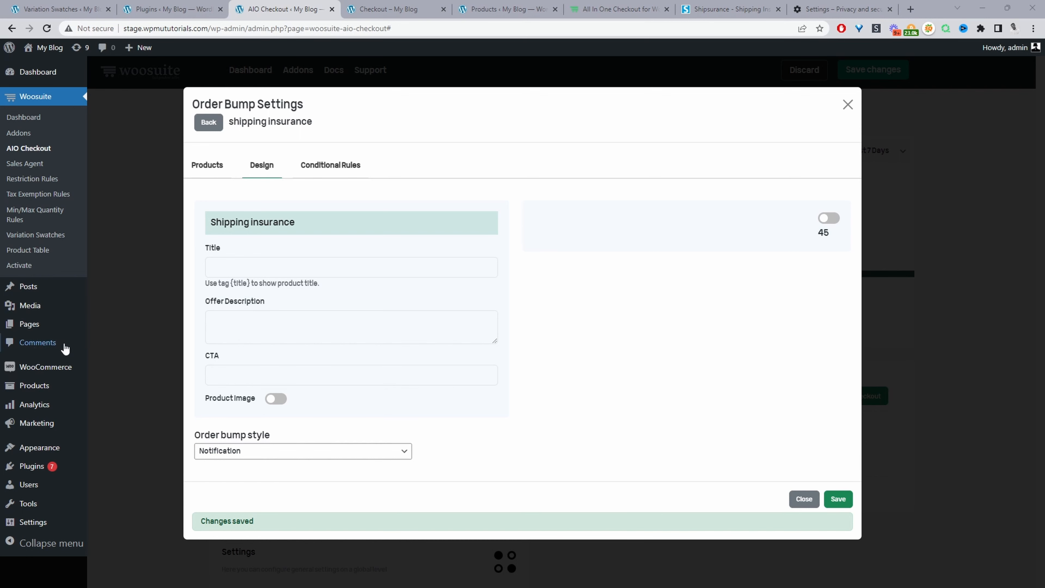
pyautogui.click(235, 258)
pyautogui.write('Get protected and add shipping insurance')
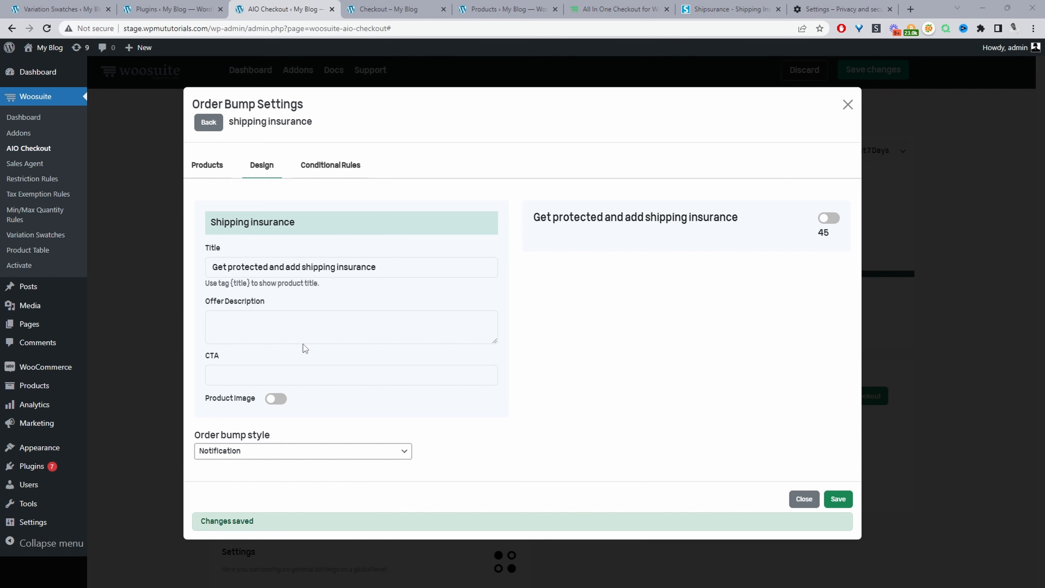
pyautogui.click(305, 329)
pyautogui.write('Protects against loss and theft for $45')
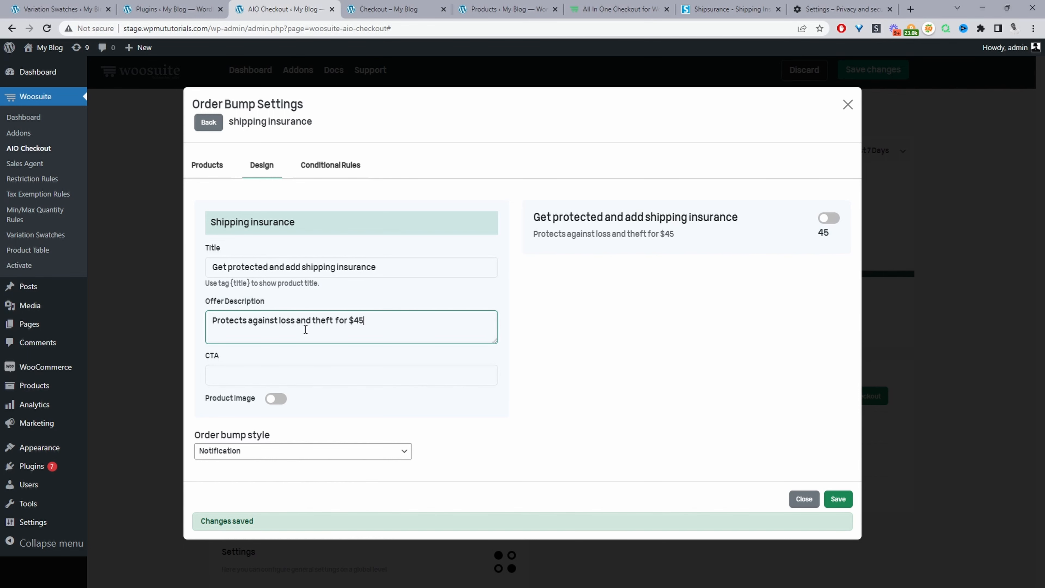
# Step: Try showing the product image in the bump, turn it off again and save the order bump's design
pyautogui.click(276, 398)
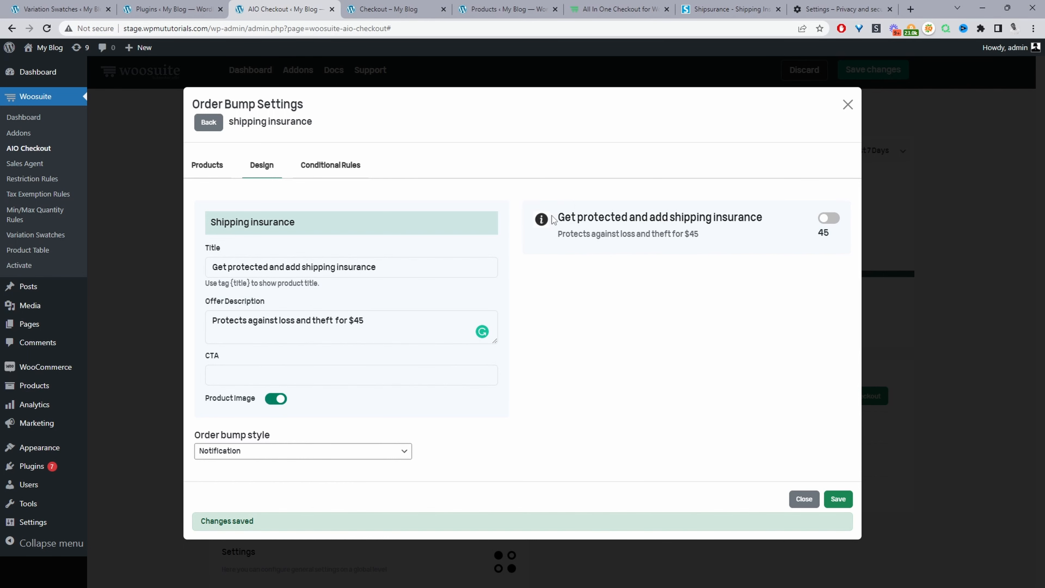
pyautogui.click(283, 399)
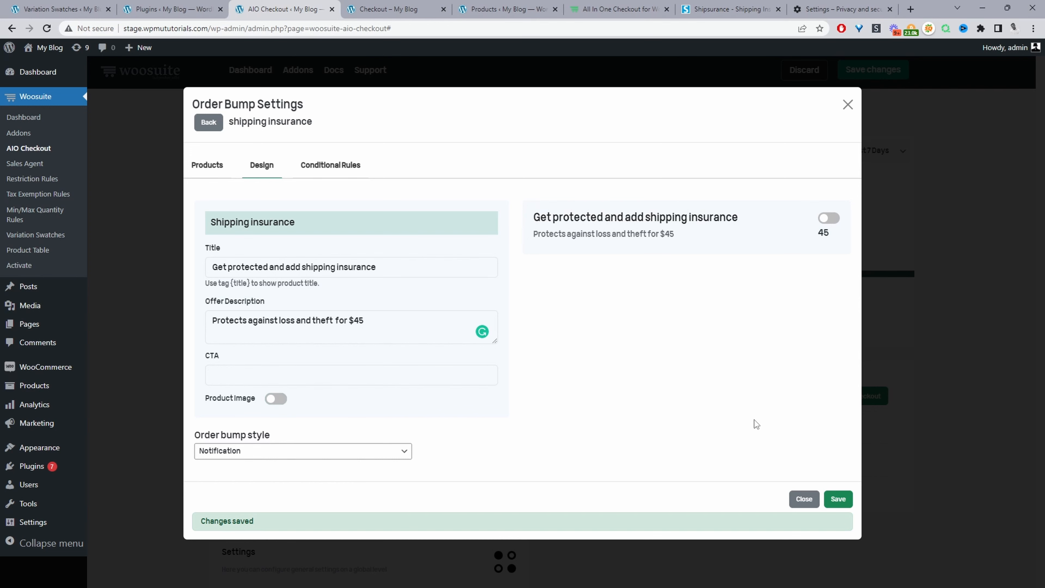
pyautogui.click(837, 503)
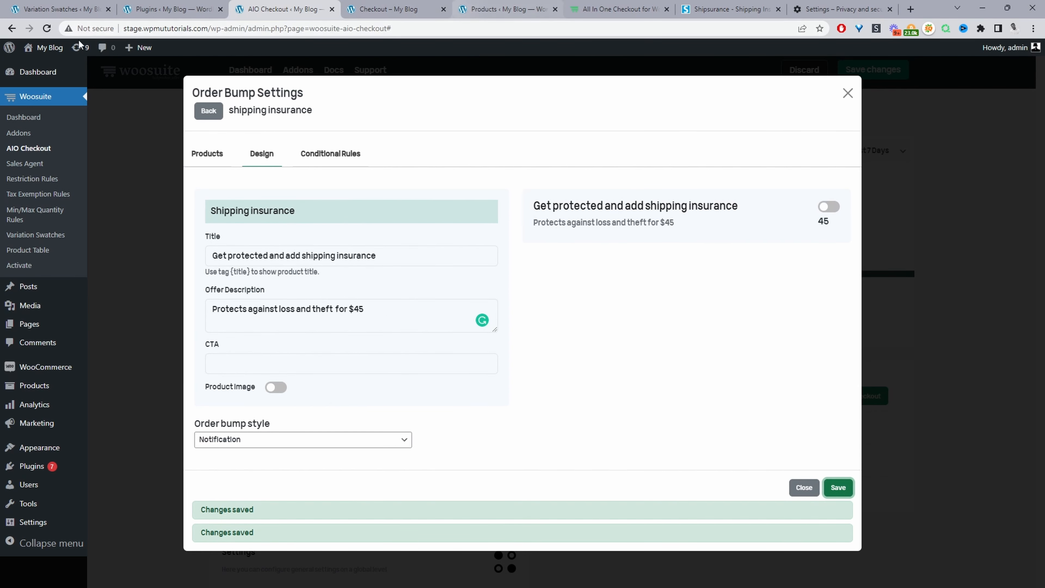
# Step: Open the storefront in a new tab and take 10 Oriental from the cart to the checkout page to preview the bump
pyautogui.moveTo(49, 49)
pyautogui.middleClick(40, 66)
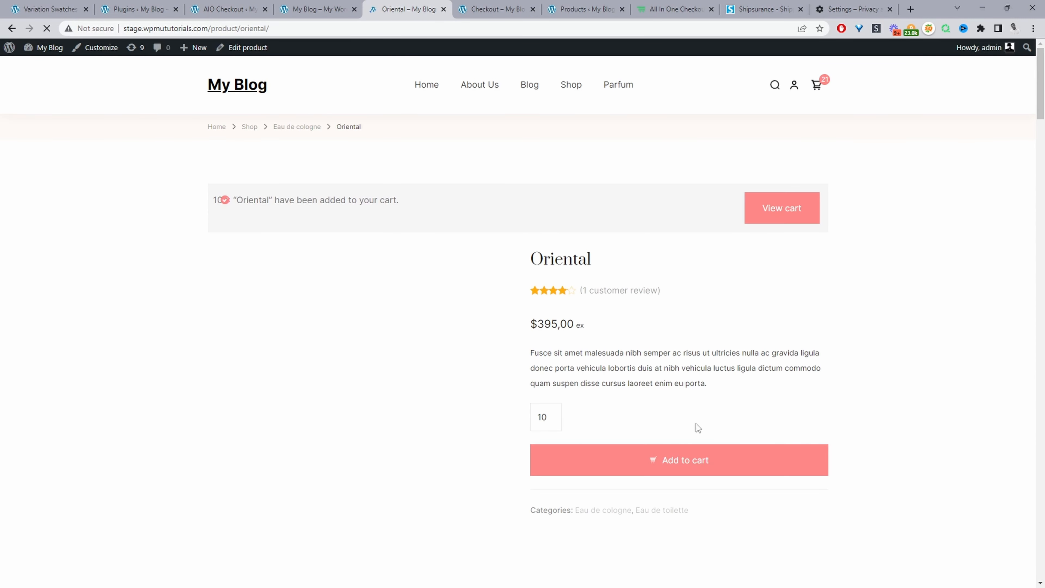
pyautogui.click(782, 210)
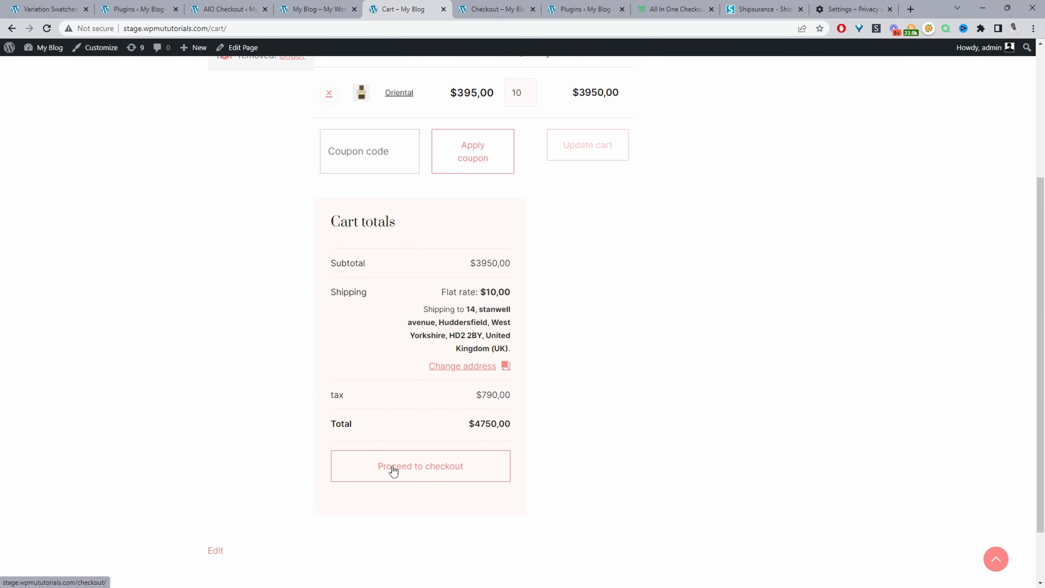
pyautogui.click(393, 470)
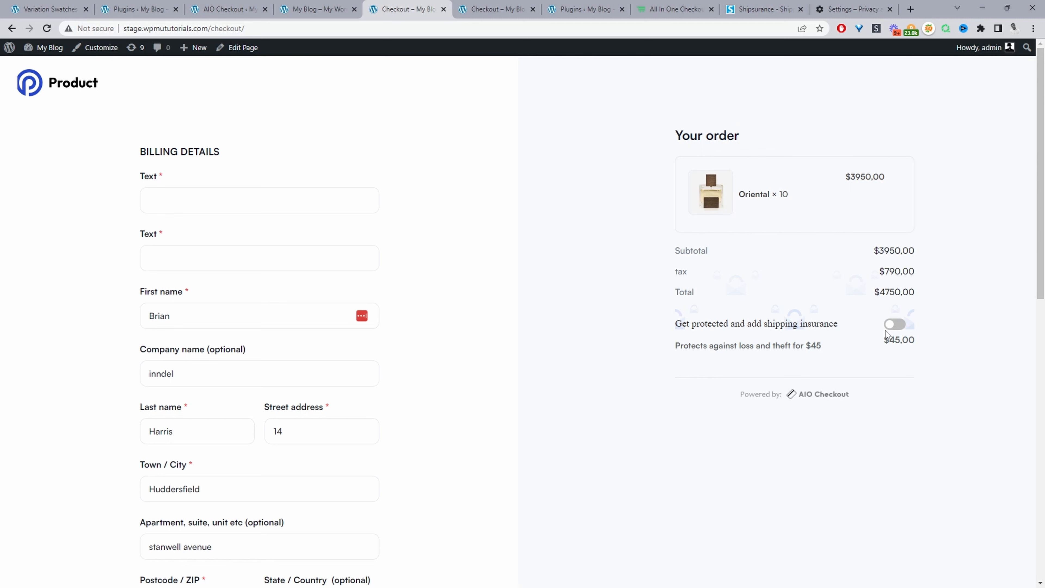
# Step: Return to the AIO Checkout page, close the order bump settings and enable the mini cart in its settings
pyautogui.click(319, 8)
pyautogui.click(245, 9)
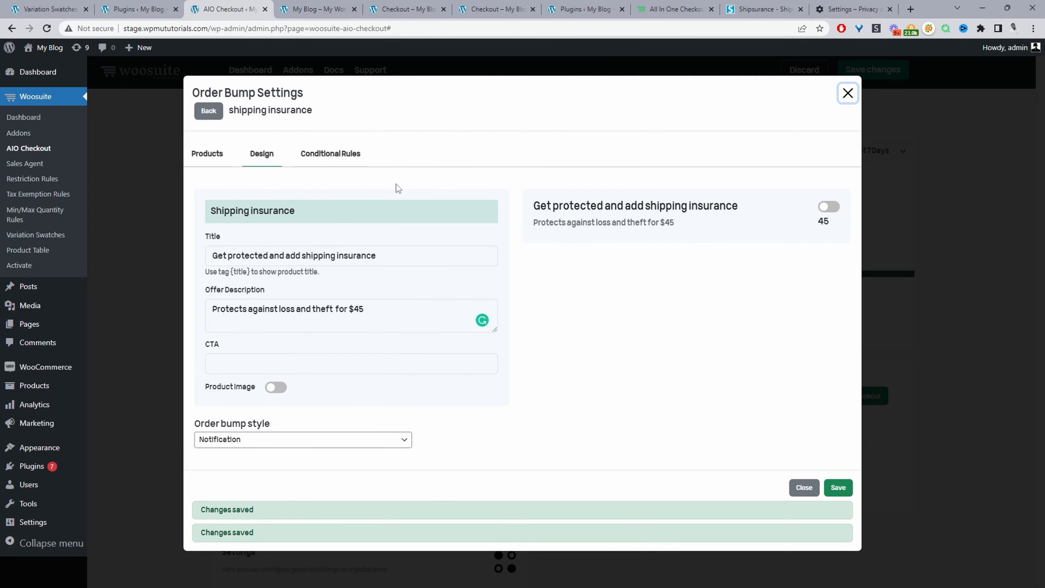
pyautogui.click(847, 93)
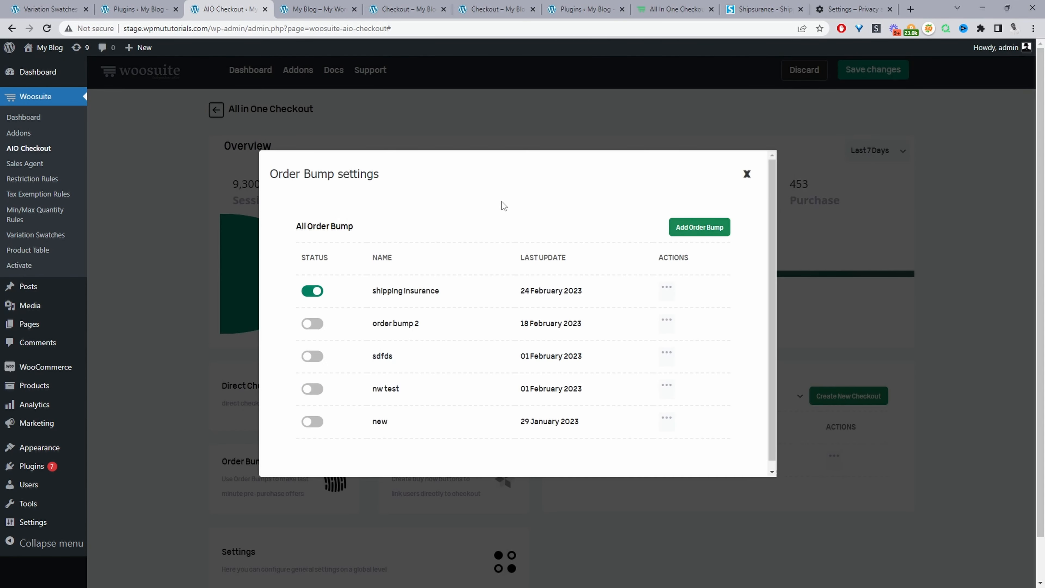
pyautogui.click(746, 174)
pyautogui.click(437, 395)
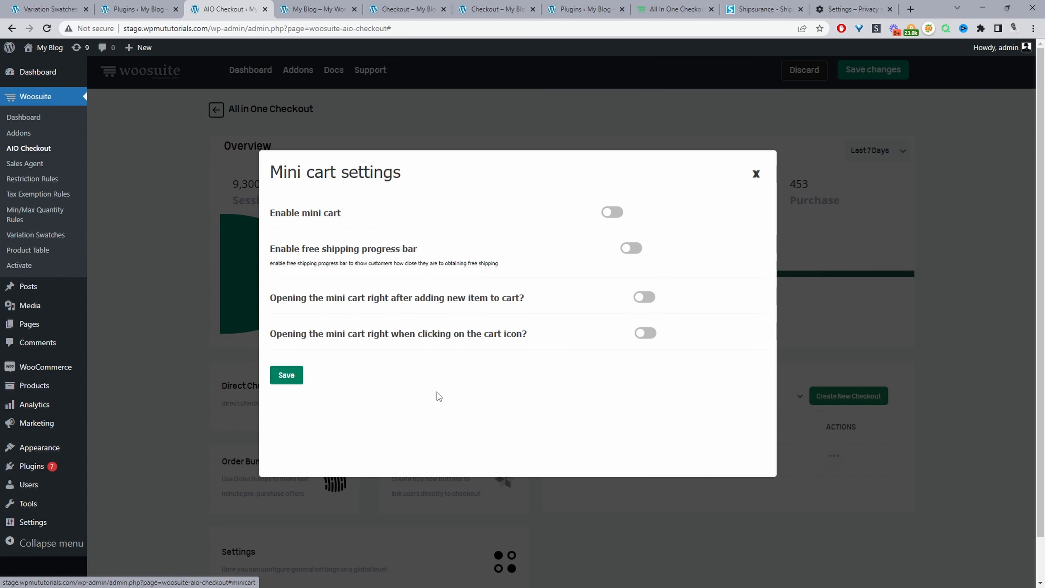
pyautogui.click(613, 212)
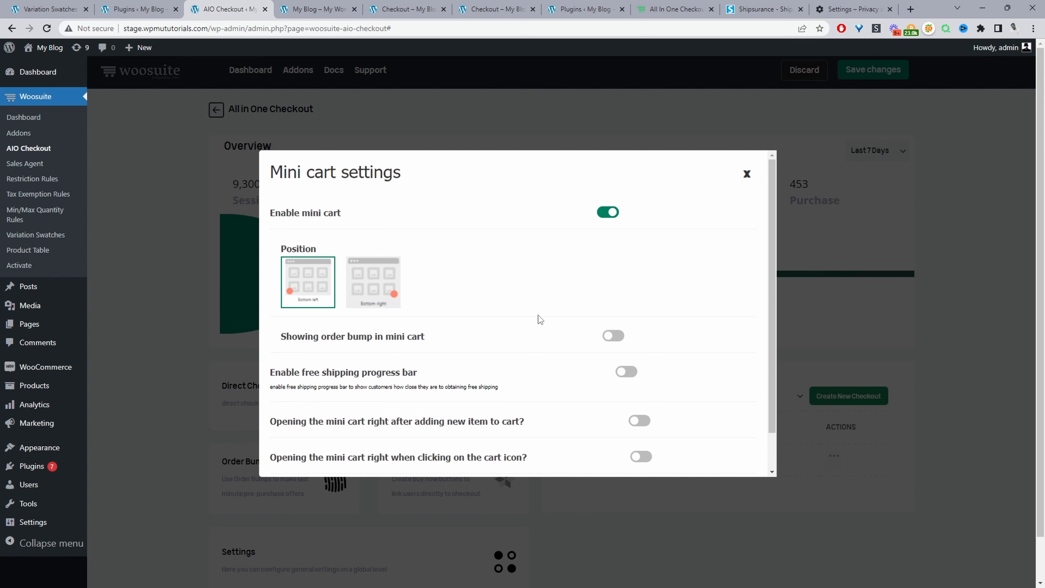
# Step: Enable showing the order bump in the mini cart and set its position there to Bottom
pyautogui.click(613, 335)
pyautogui.moveTo(293, 337); pyautogui.dragTo(454, 340)
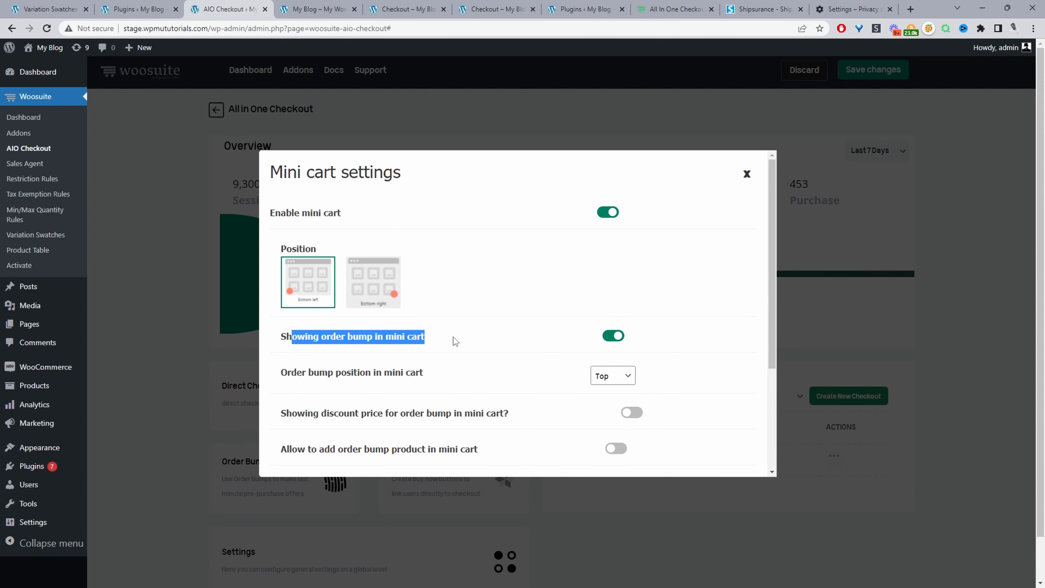
pyautogui.scroll(-3, 395, 381)
pyautogui.click(613, 266)
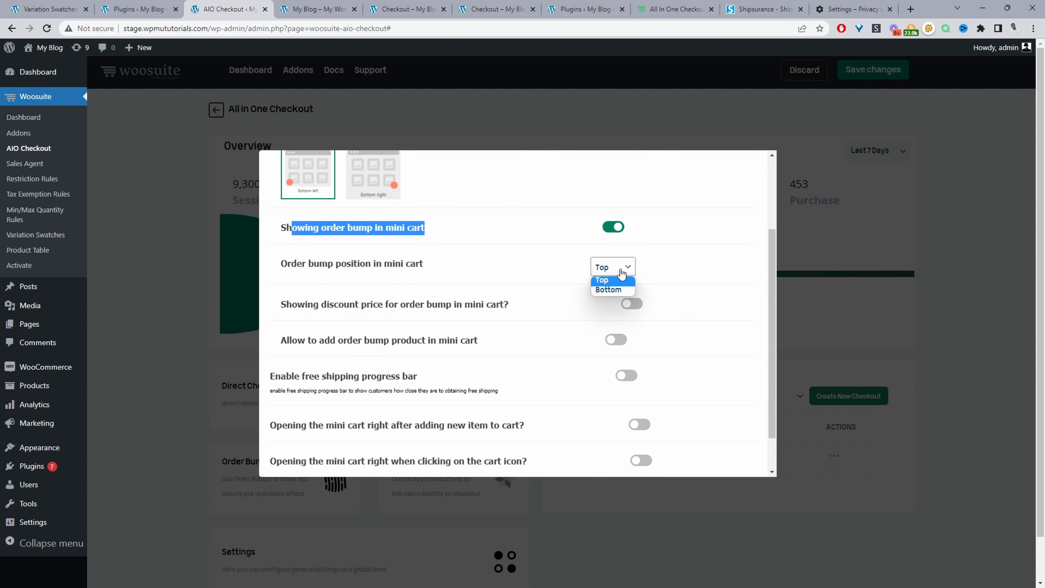
pyautogui.click(613, 291)
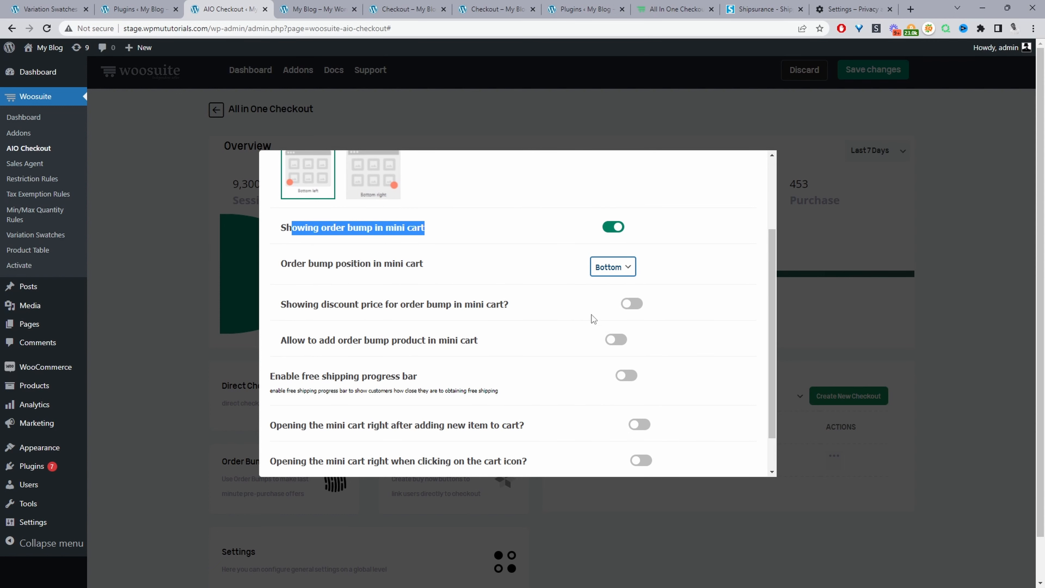
# Step: Enable the order bump's discount price in the mini cart and allow adding the bump product from it
pyautogui.click(632, 303)
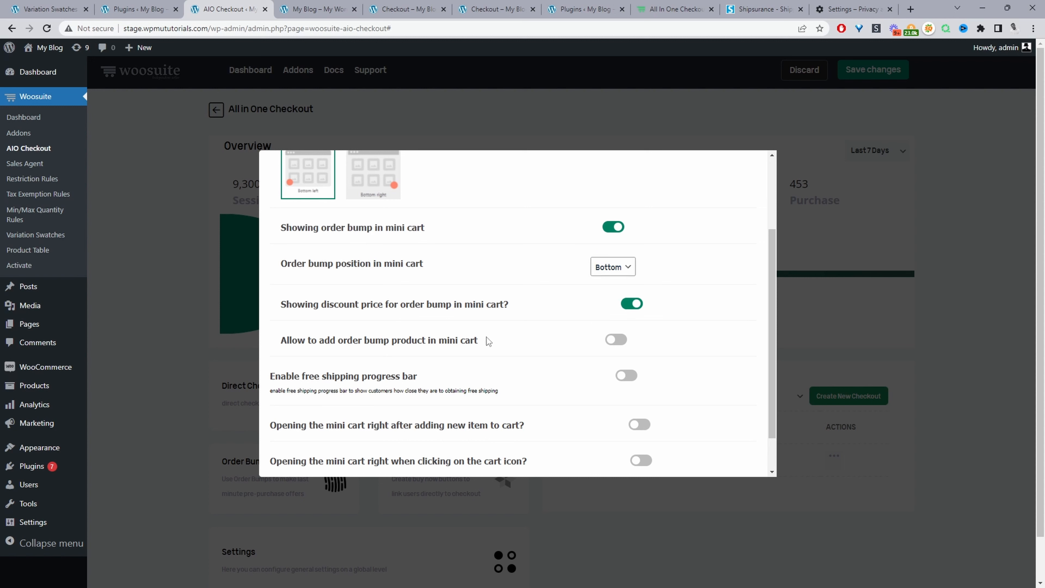
pyautogui.click(616, 340)
pyautogui.scroll(3, 456, 405)
pyautogui.scroll(-5, 498, 404)
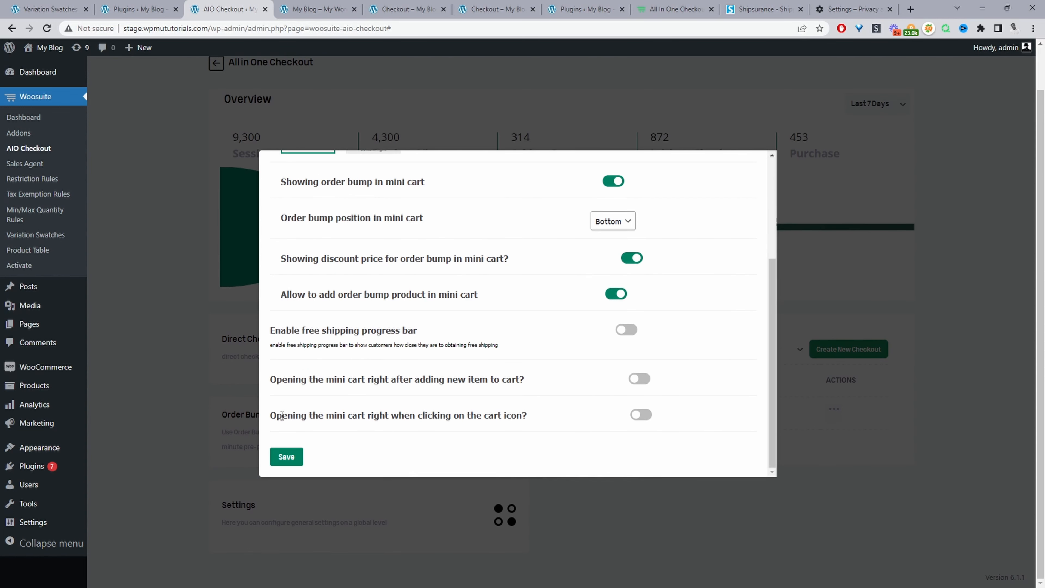
# Step: Save the mini cart settings and open the Oriental product page on the storefront to preview the order bump in the mini cart
pyautogui.click(294, 455)
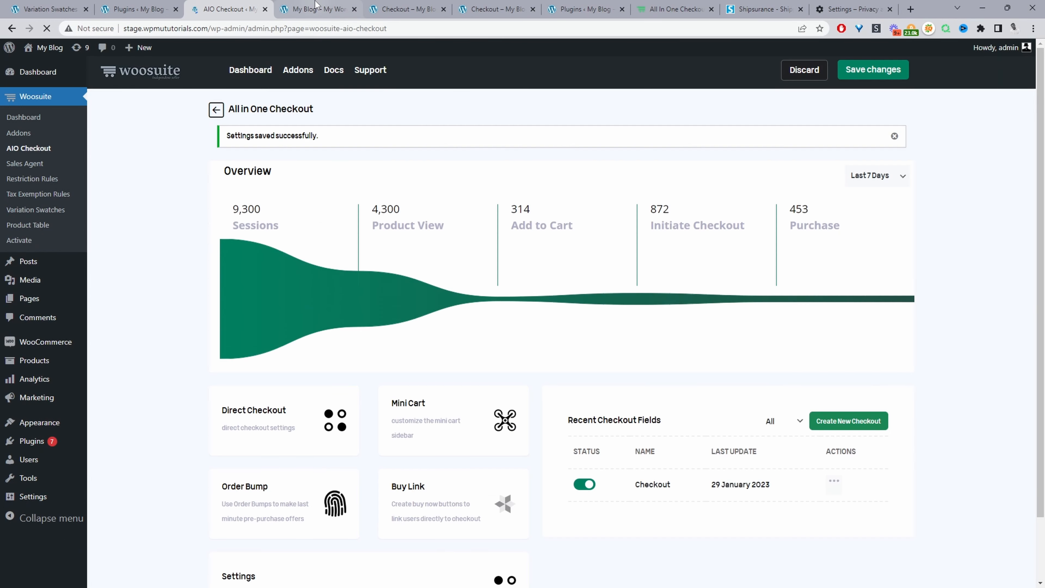
pyautogui.click(316, 6)
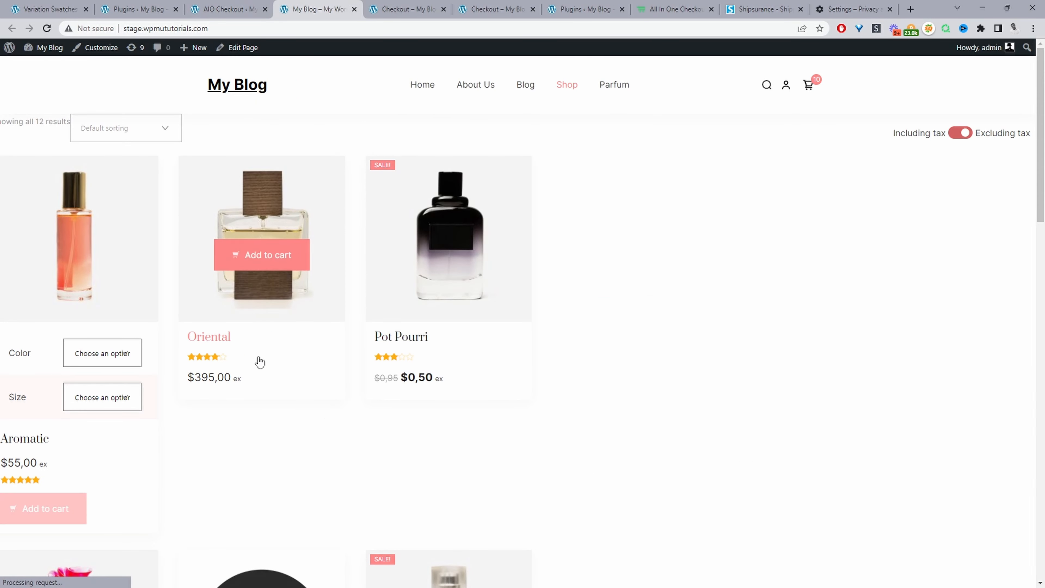
pyautogui.click(218, 339)
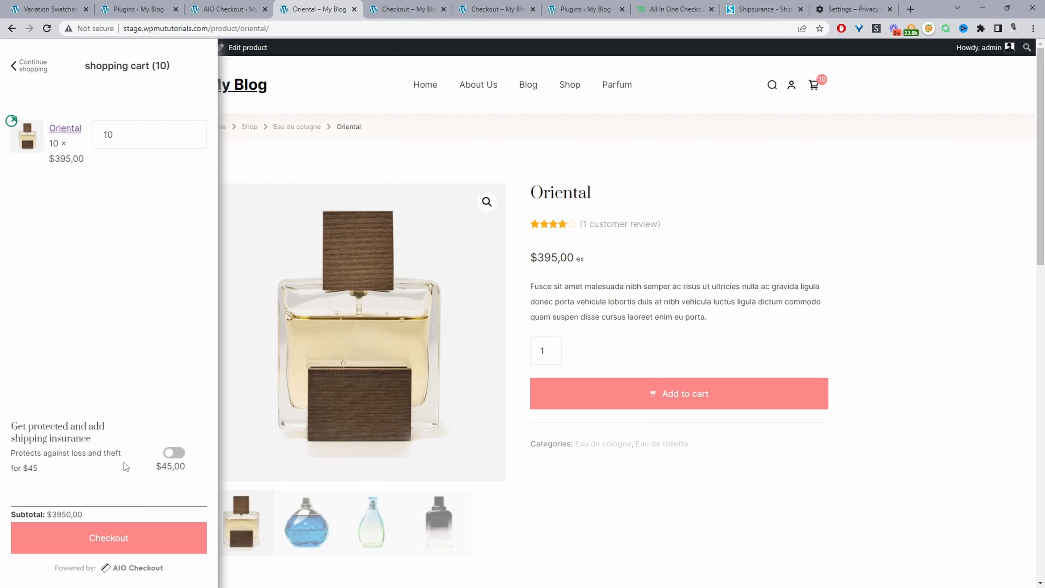
# Step: Return to the storefront checkout page and add the shipping insurance order bump to the order
pyautogui.click(399, 13)
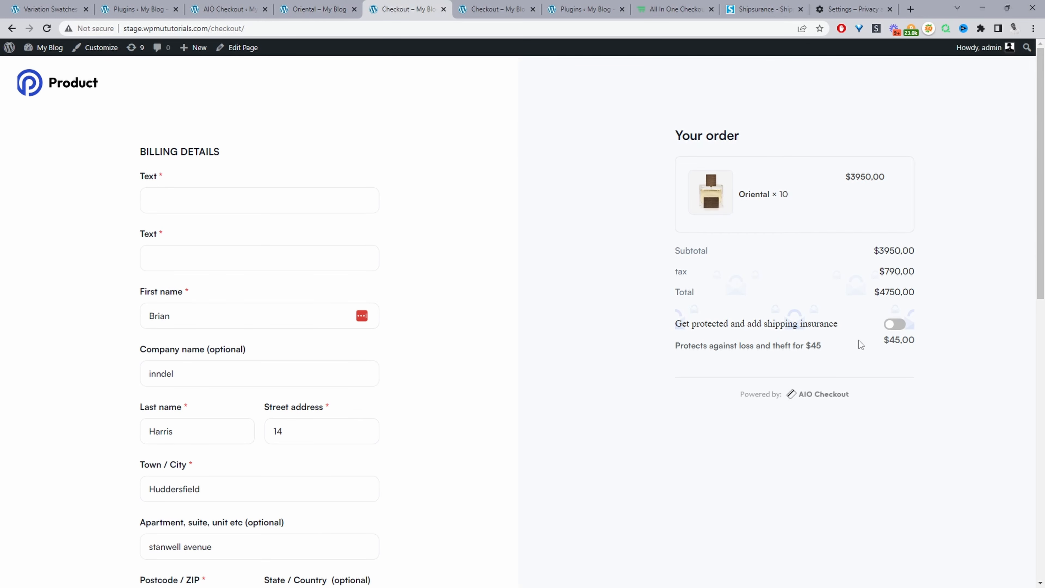
pyautogui.click(899, 329)
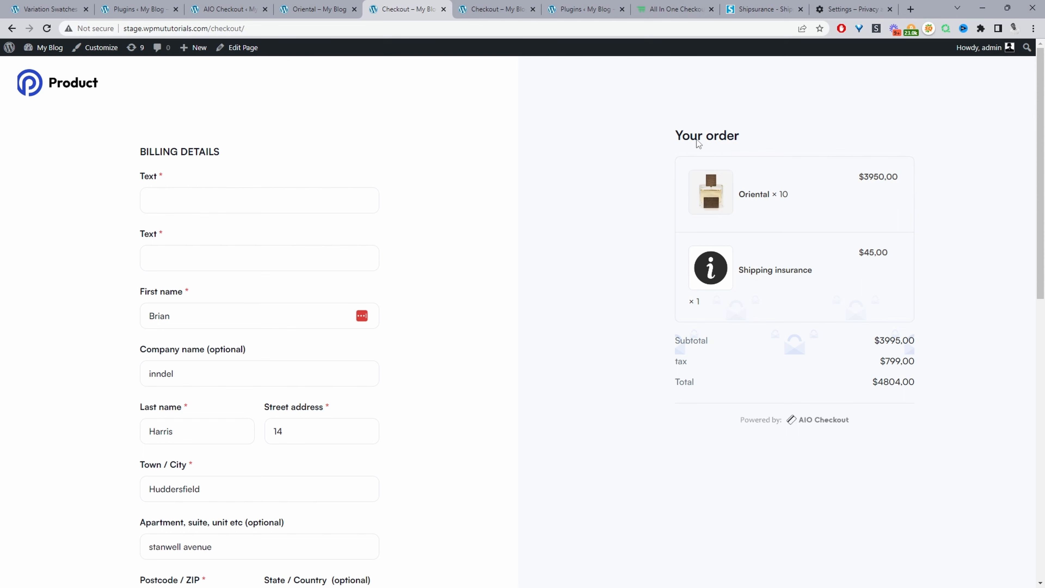
# Step: Switch to the Shipsurance website and view its shipping insurance coverage introduction on the home page
pyautogui.click(752, 15)
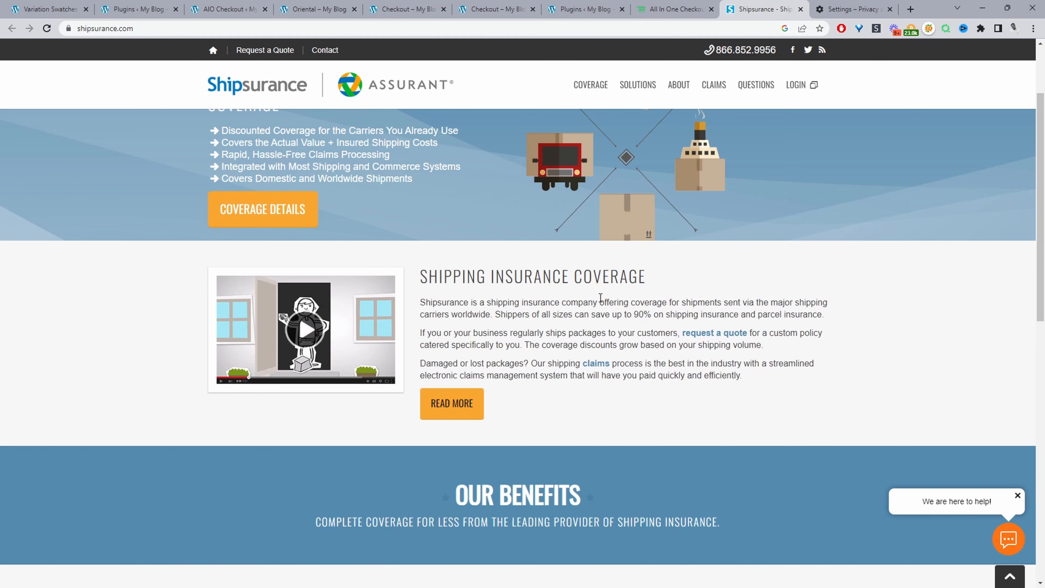
pyautogui.scroll(3, 599, 298)
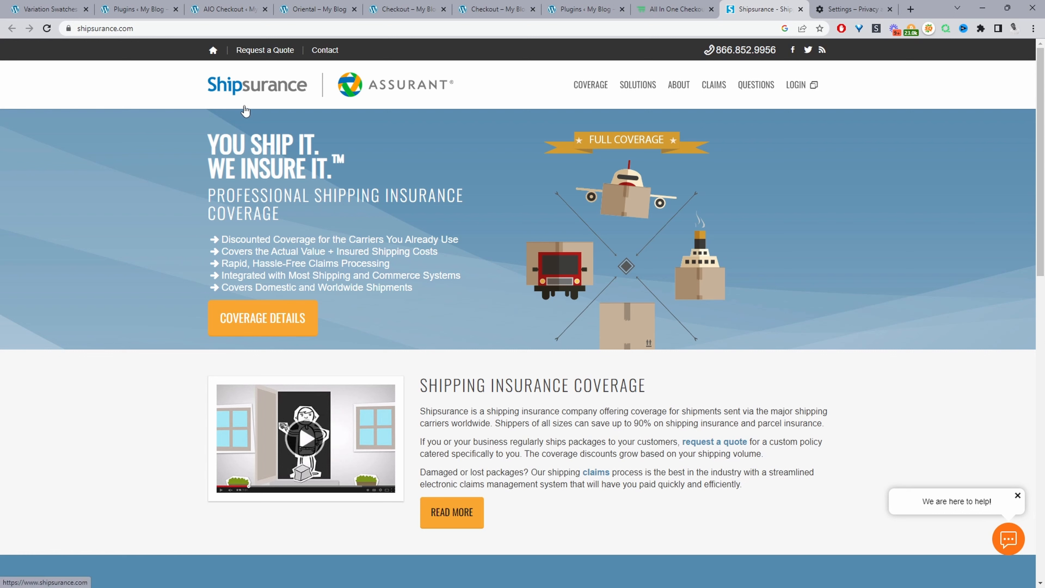